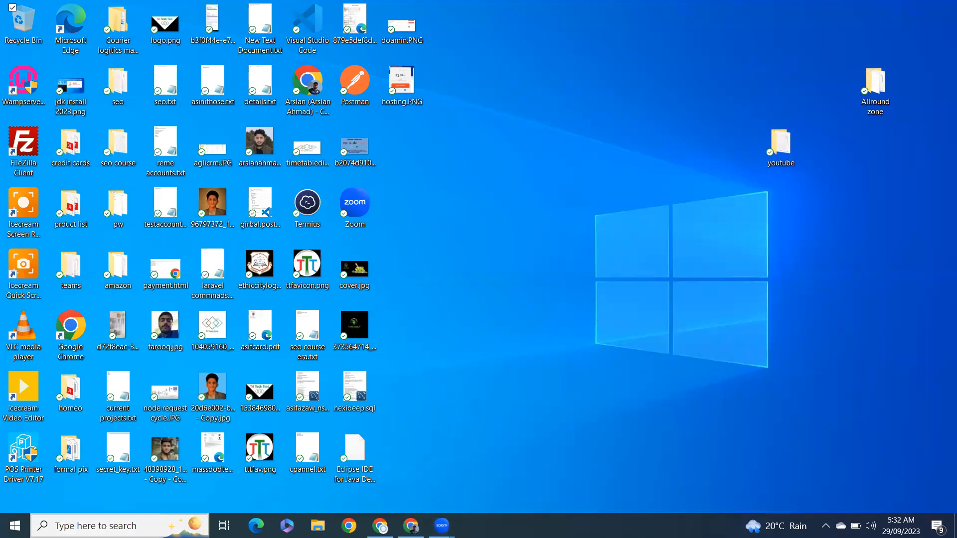
Search the computer's installed apps for mysql to see which MySQL programs exist.
left_click(114, 526)
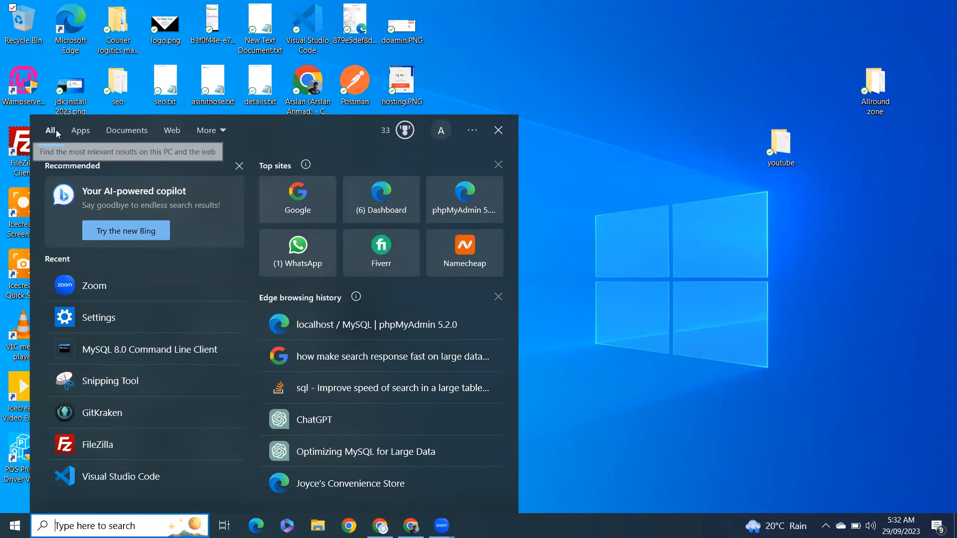
left_click(78, 132)
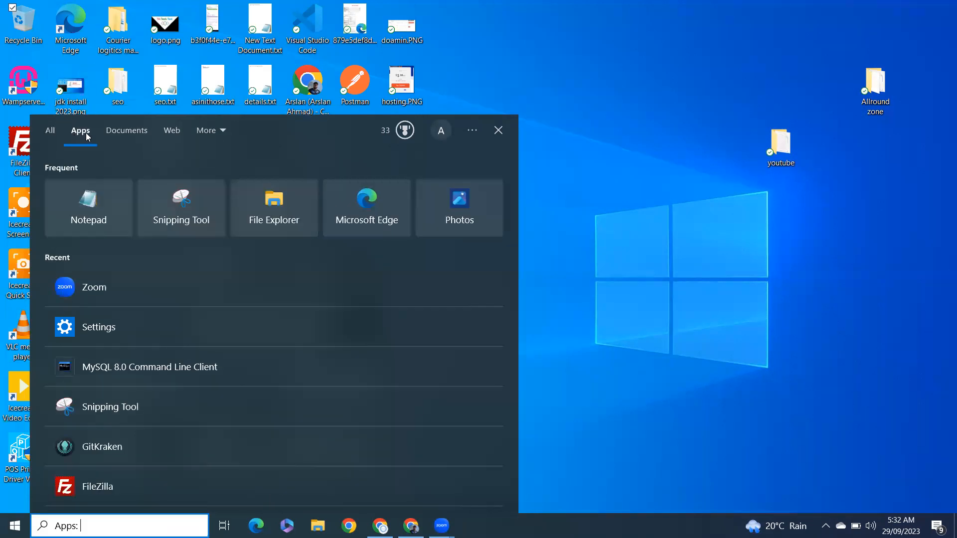
key("BackSpace")
key("BackSpace")
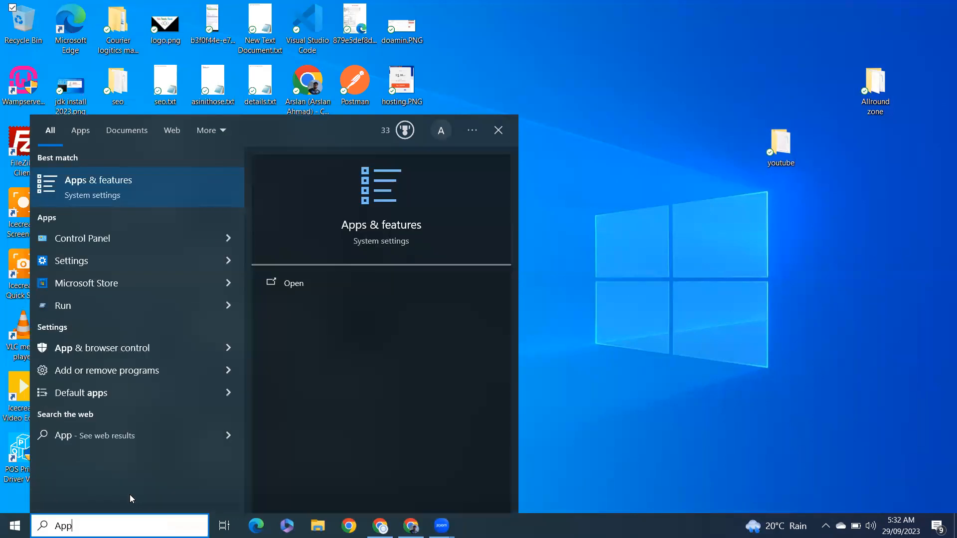
type("s")
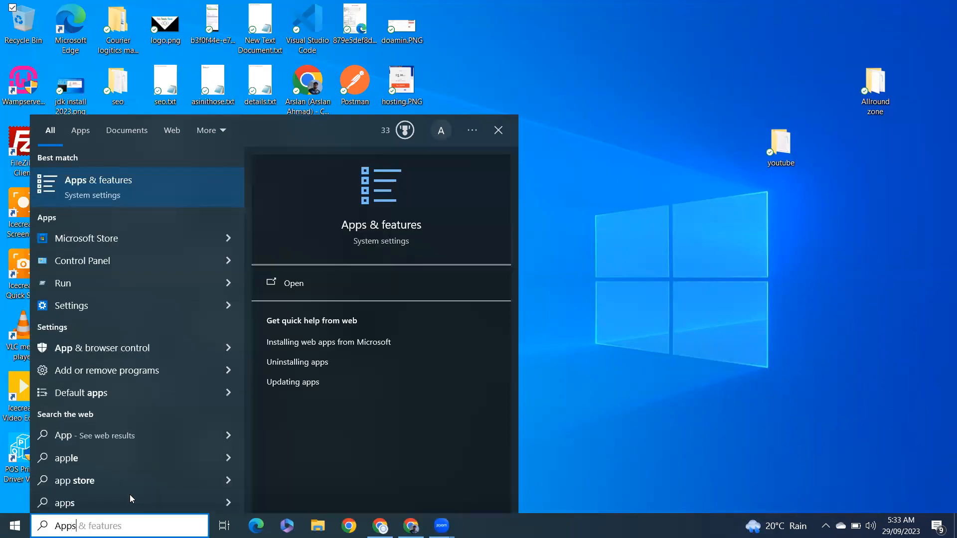
type(": muys")
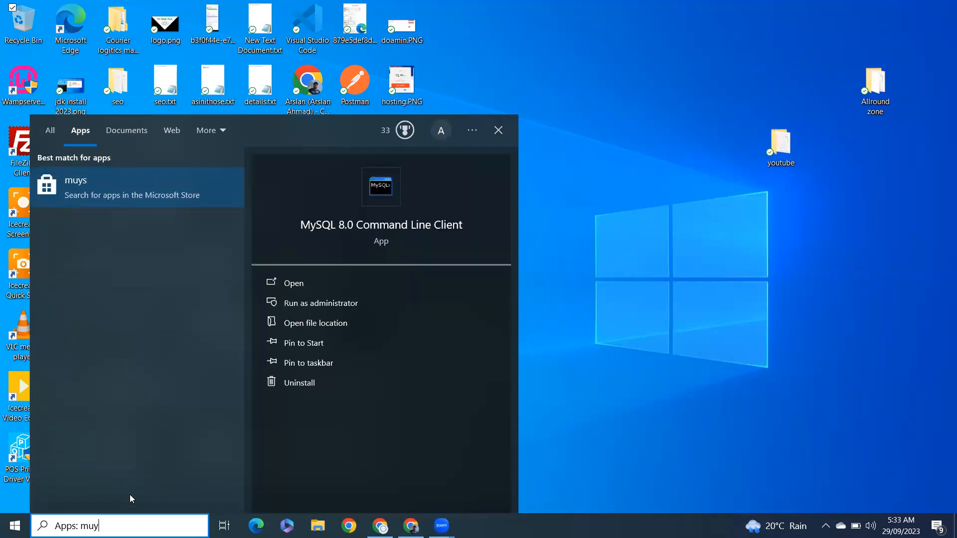
key("BackSpace")
key("BackSpace")
key("BackSpace")
type("ysql")
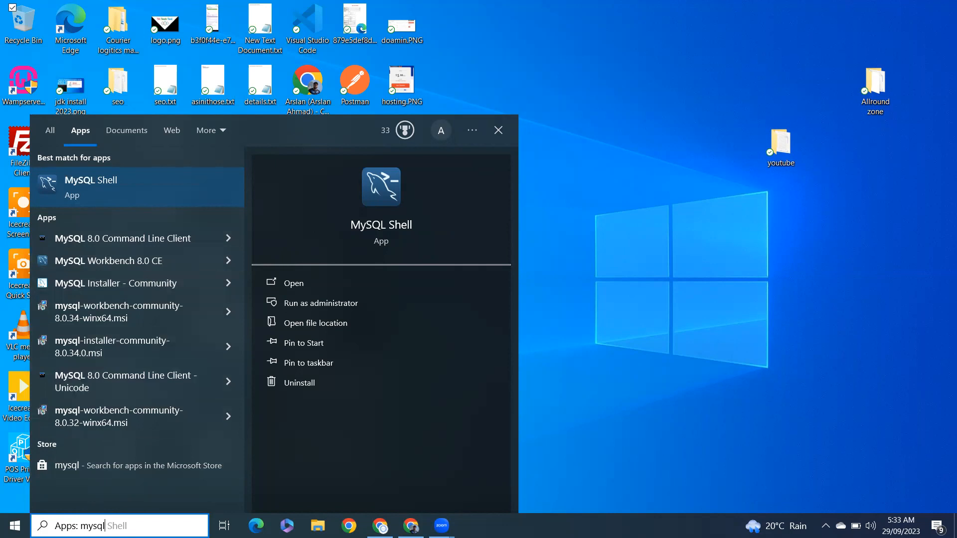
type("Shell")
key("Escape")
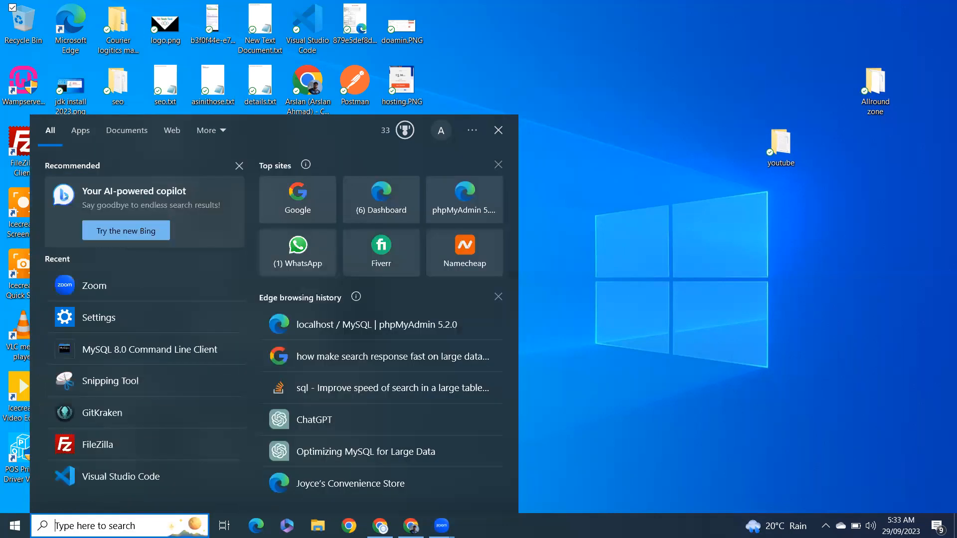
Find and open the Windows Settings app, and go to its Apps & features page.
type("my")
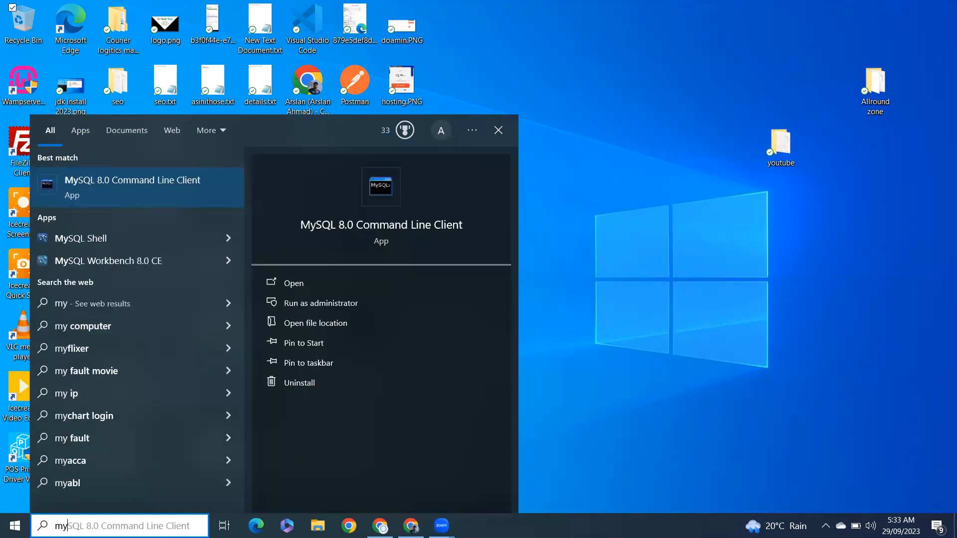
key("BackSpace")
type("e")
key("BackSpace")
key("BackSpace")
type("sett")
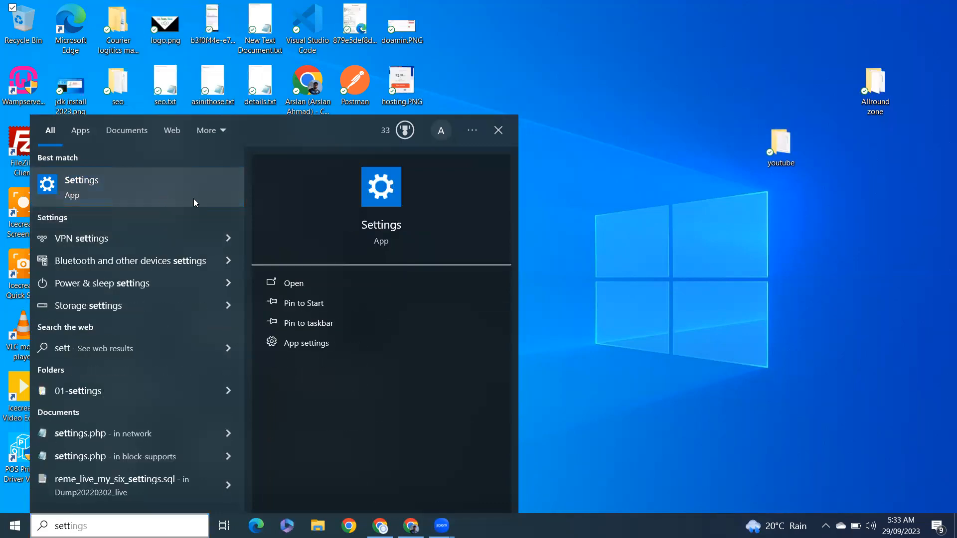
left_click(194, 198)
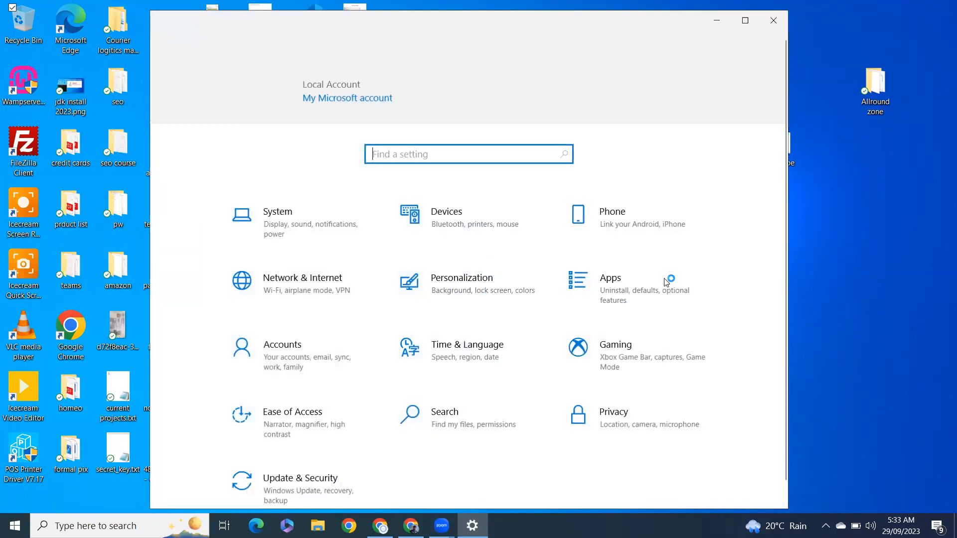
left_click(657, 290)
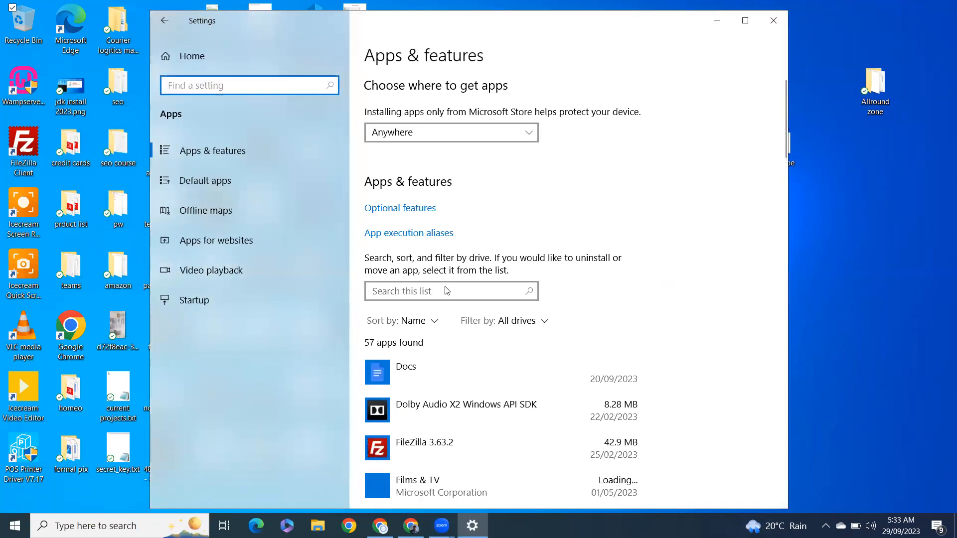
Filter the Apps & features list by mysql and look through the matching programs.
left_click(418, 291)
type("mysql")
scroll(590, 299, "down", 4)
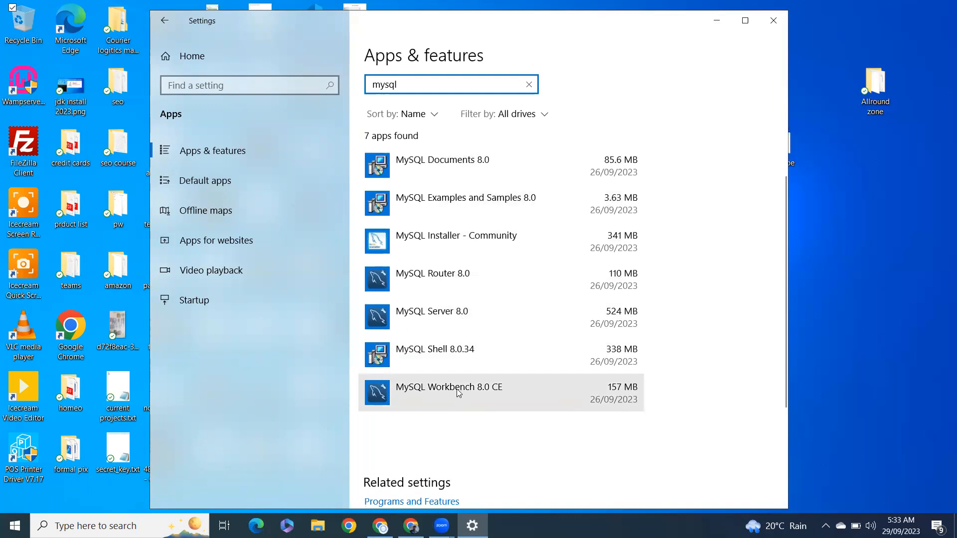
Open Control Panel, go to Uninstall a program, and maximize the window.
left_click(110, 526)
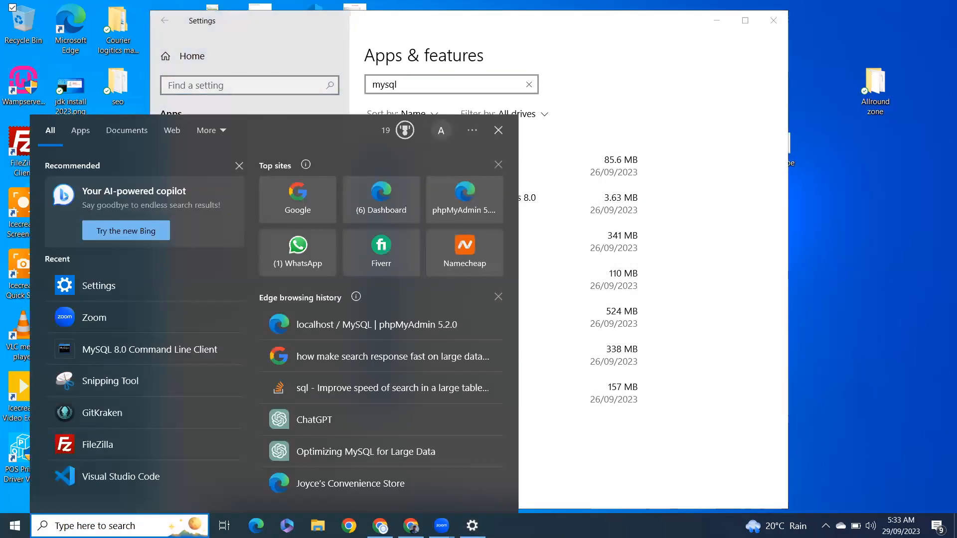
type("cont")
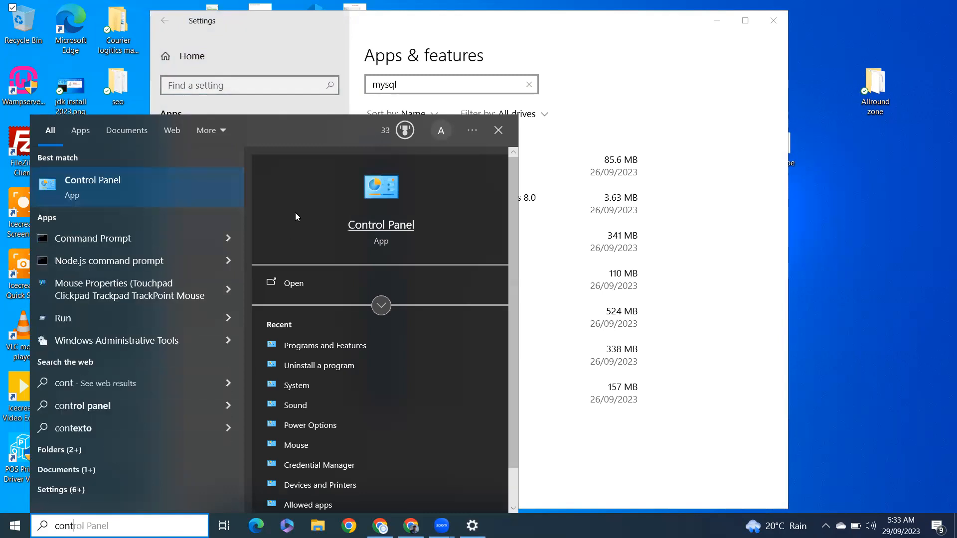
key("Return")
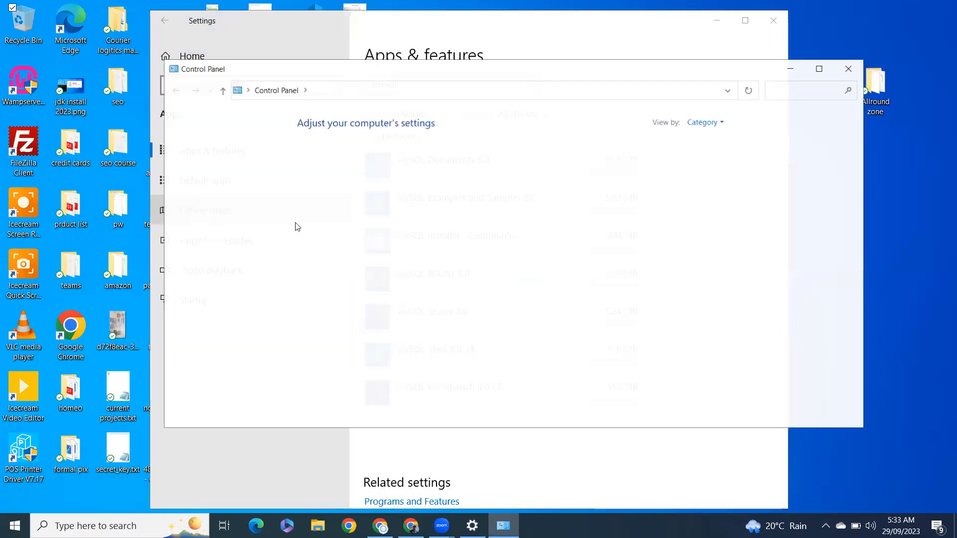
left_click(380, 310)
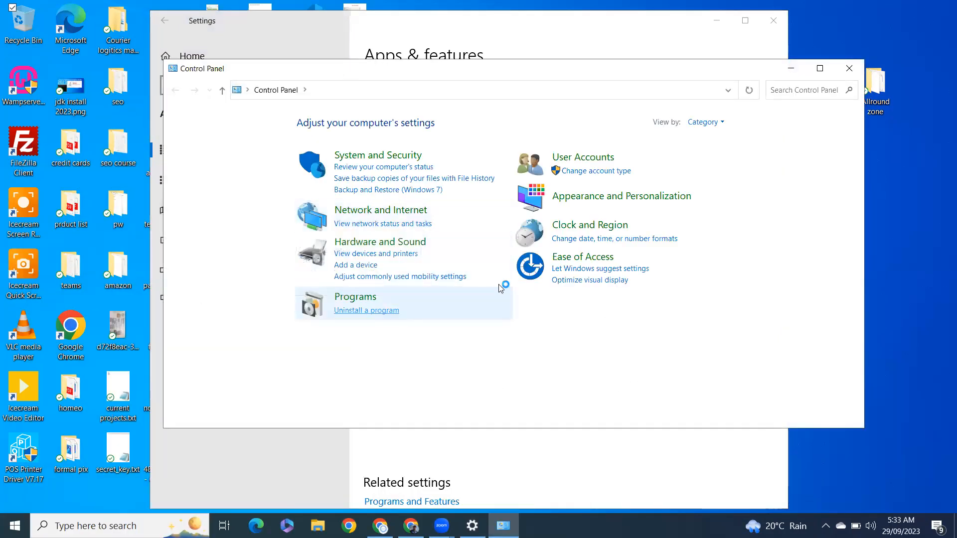
left_click(819, 69)
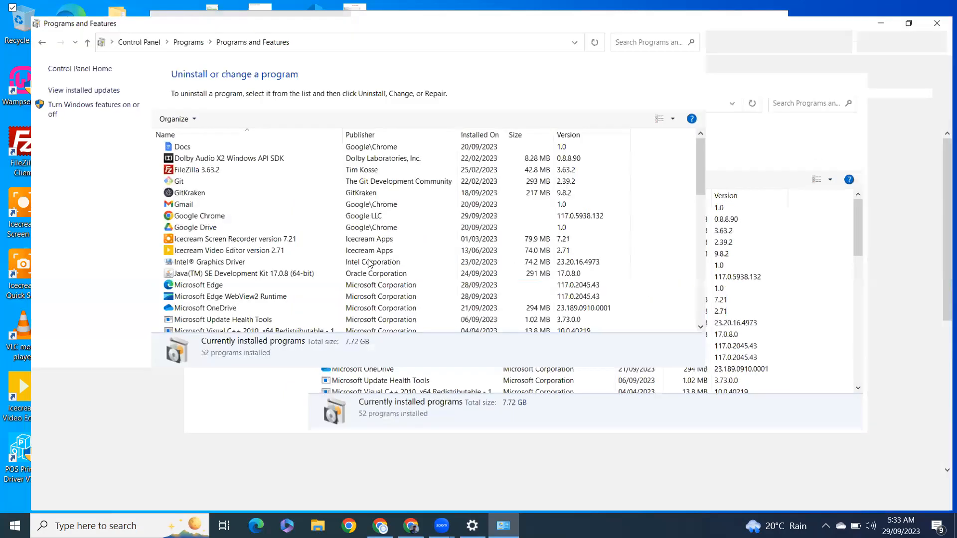
Look through the installed programs list for the MySQL entries.
left_click(270, 282)
key("Down")
key("Down")
key("Down")
key("Down")
key("Down")
key("Down")
key("Down")
key("Down")
key("Down")
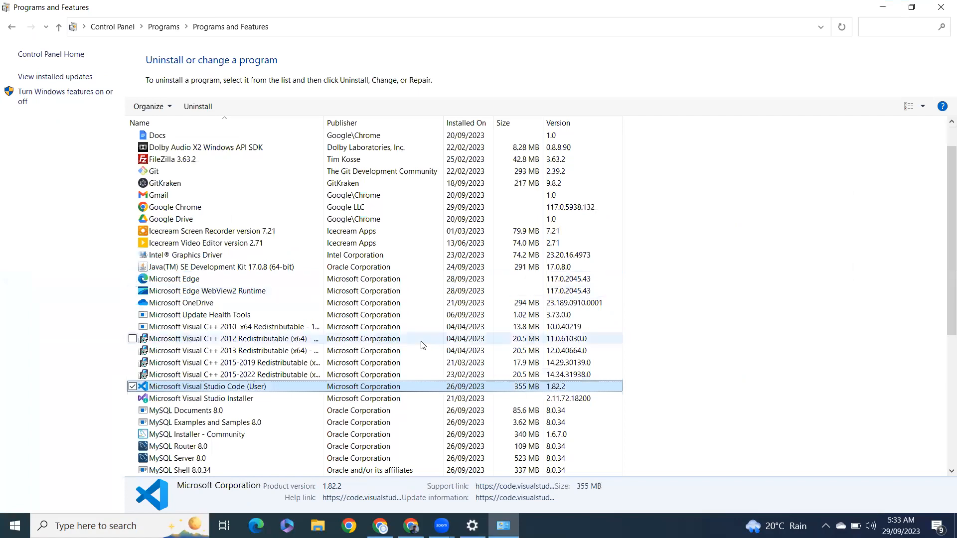
scroll(259, 339, "down", 3)
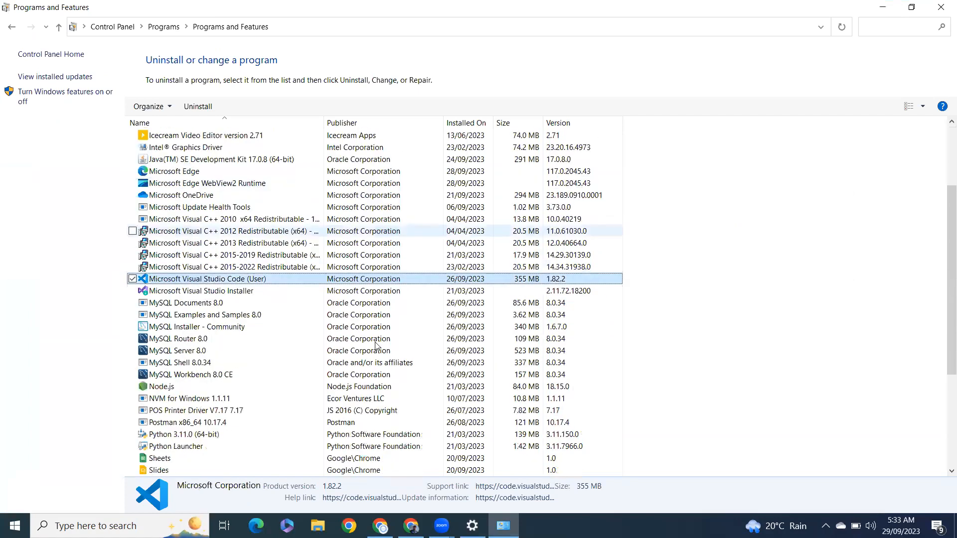
Go through the MySQL entries one by one, starting from MySQL Documents 8.0, to review the components to remove.
left_click(218, 303)
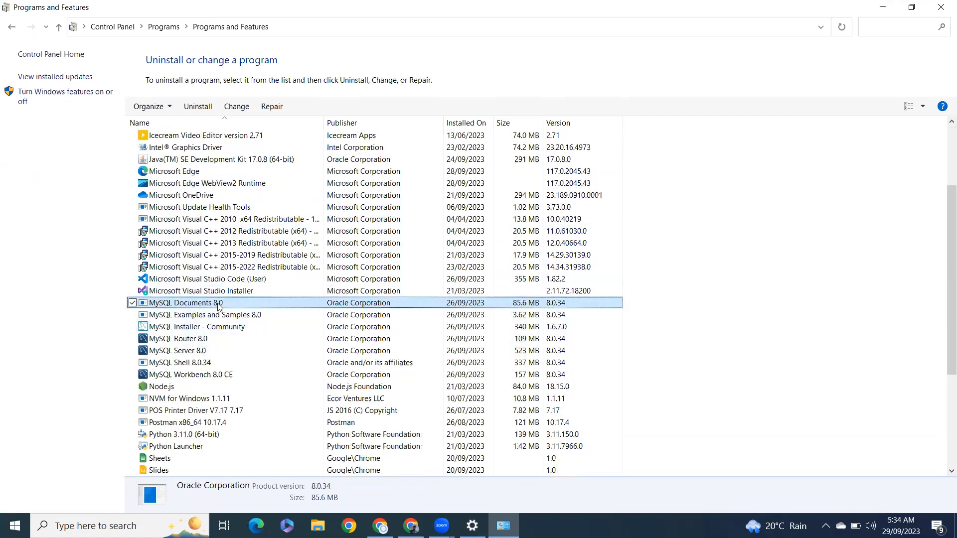
key("Down")
key("Down")
key("Down")
key("Down")
key("Down")
key("Down")
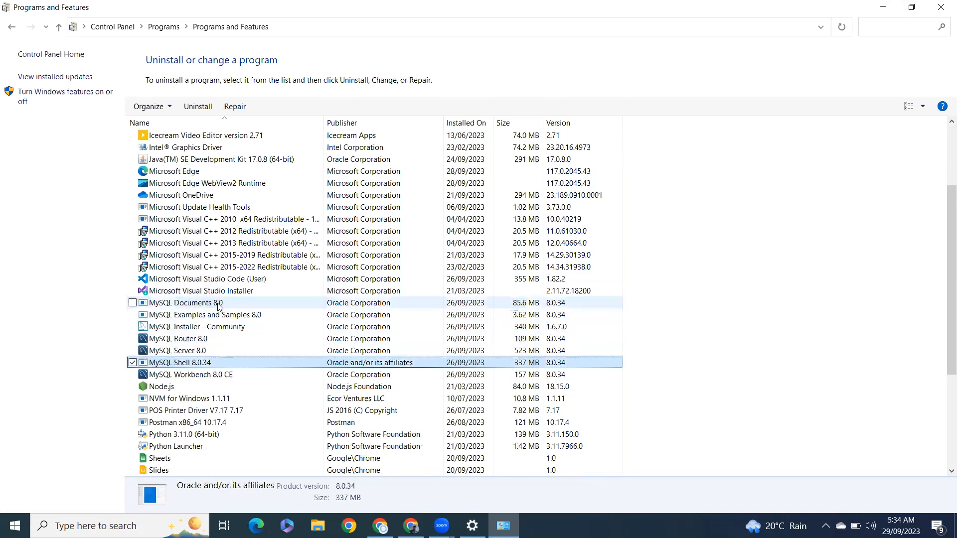
key("Up")
key("Up")
key("Up")
key("Up")
key("Up")
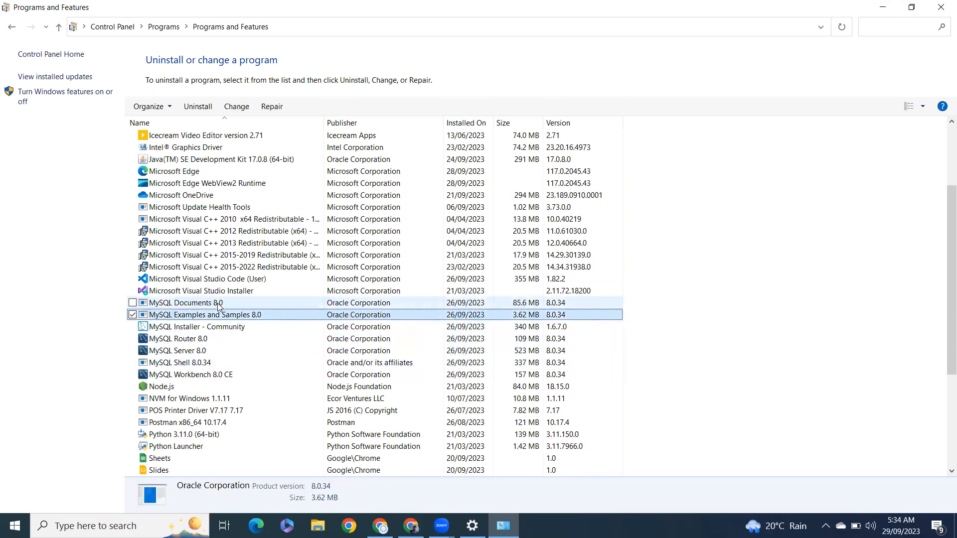
key("Up")
key("Down")
key("Down")
key("Down")
key("Down")
key("Down")
key("Down")
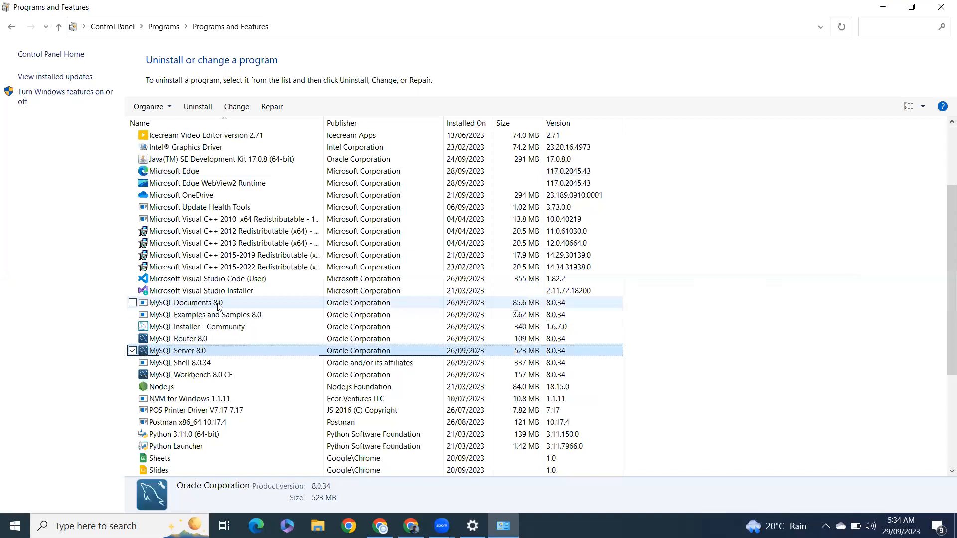
Uninstall MySQL Workbench 8.0 CE and confirm the removal.
right_click(264, 370)
left_click(286, 378)
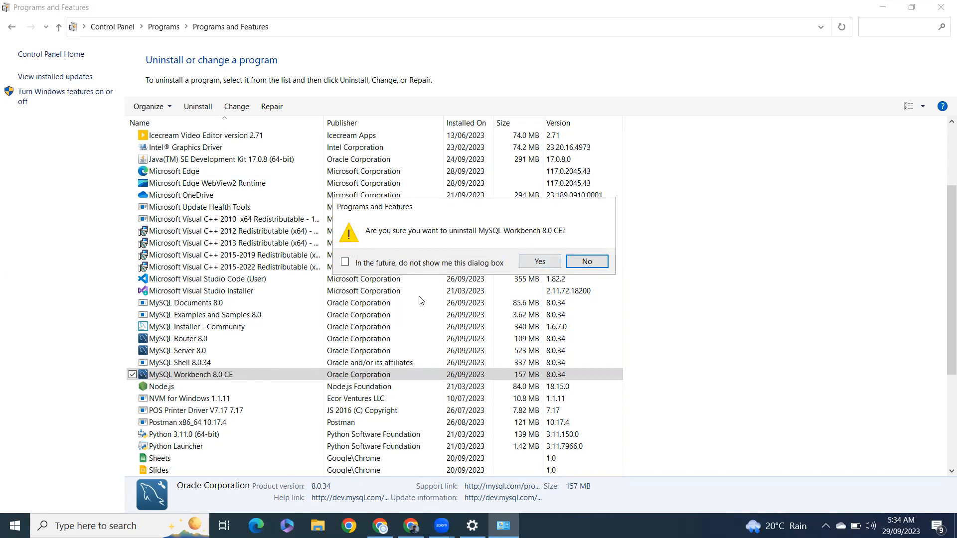
left_click(537, 263)
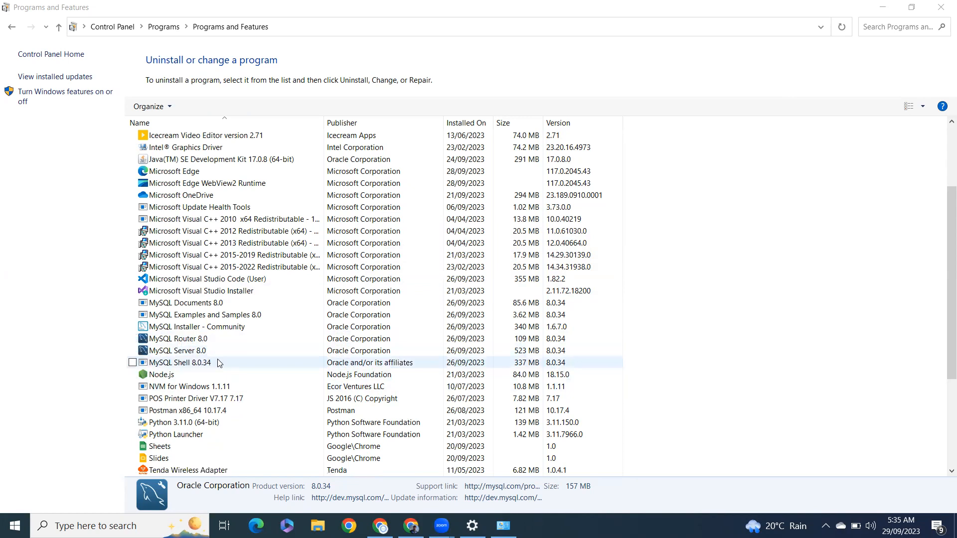
Uninstall MySQL Shell 8.0.34 and confirm the removal.
left_click(217, 362)
right_click(217, 363)
left_click(252, 367)
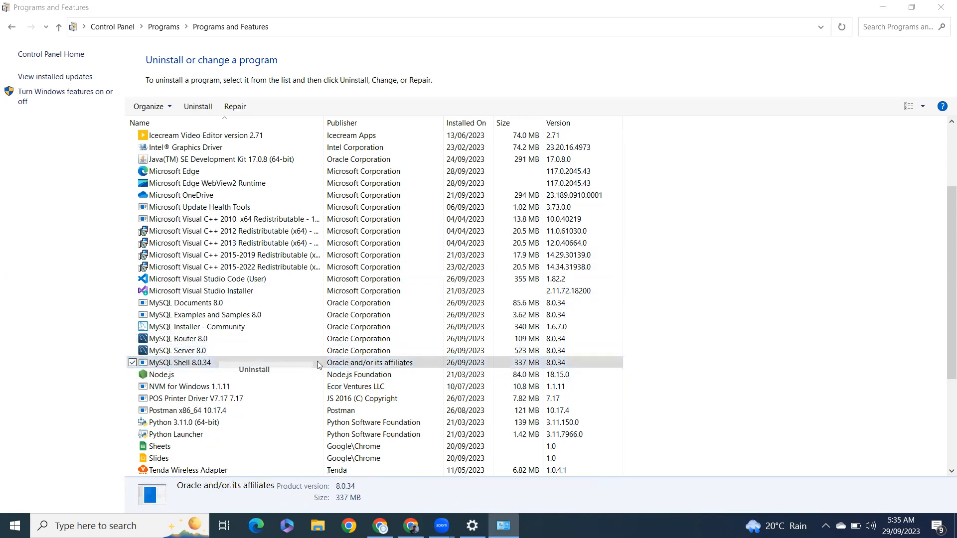
left_click(539, 262)
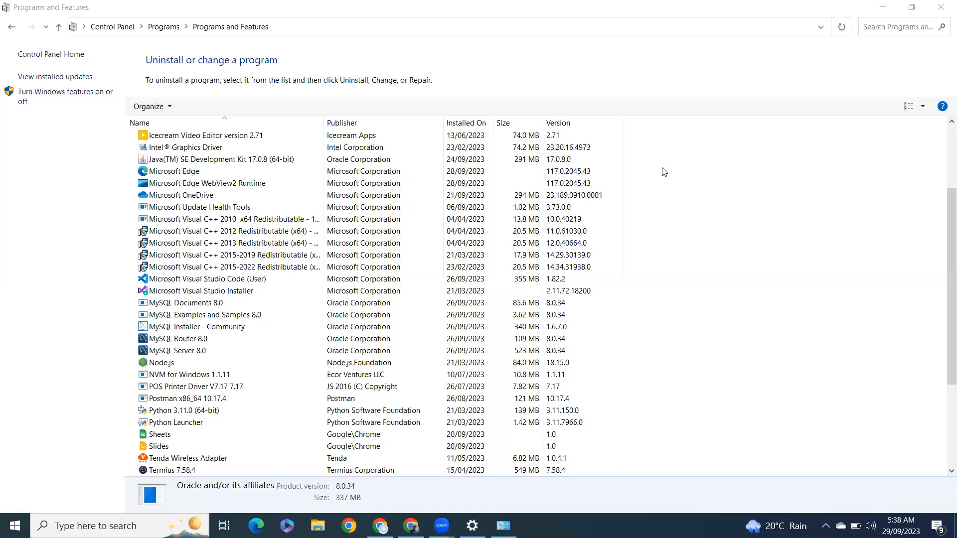
Uninstall MySQL Server 8.0 and confirm the removal.
left_click(200, 353)
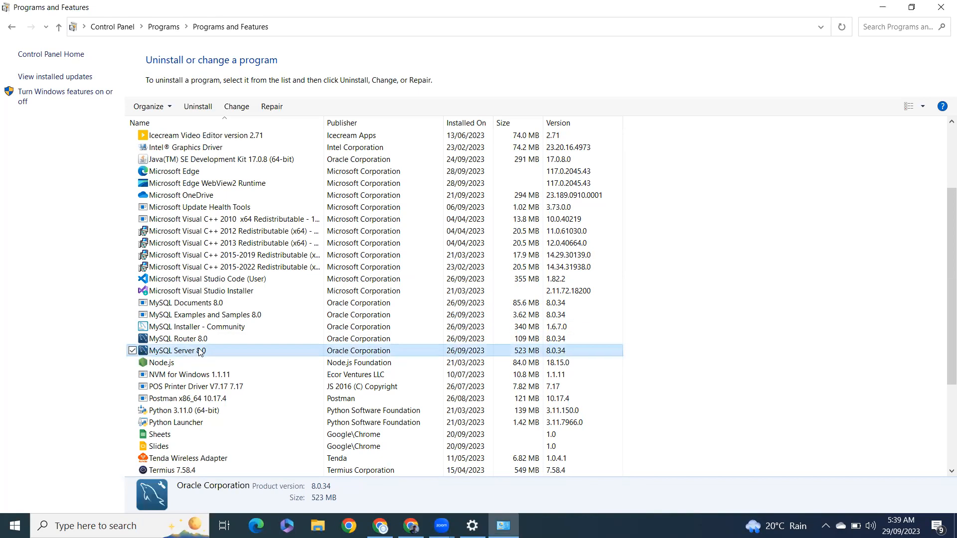
right_click(200, 352)
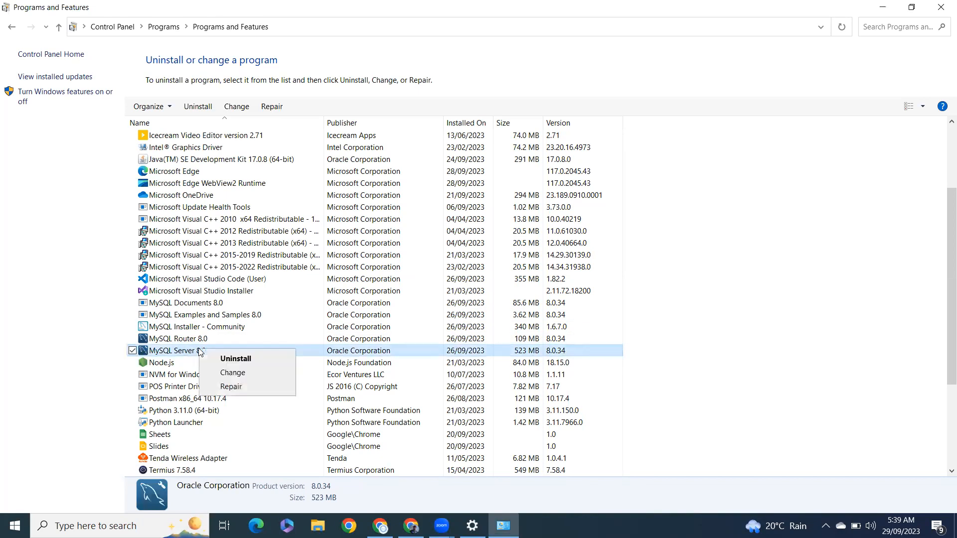
left_click(235, 359)
left_click(541, 262)
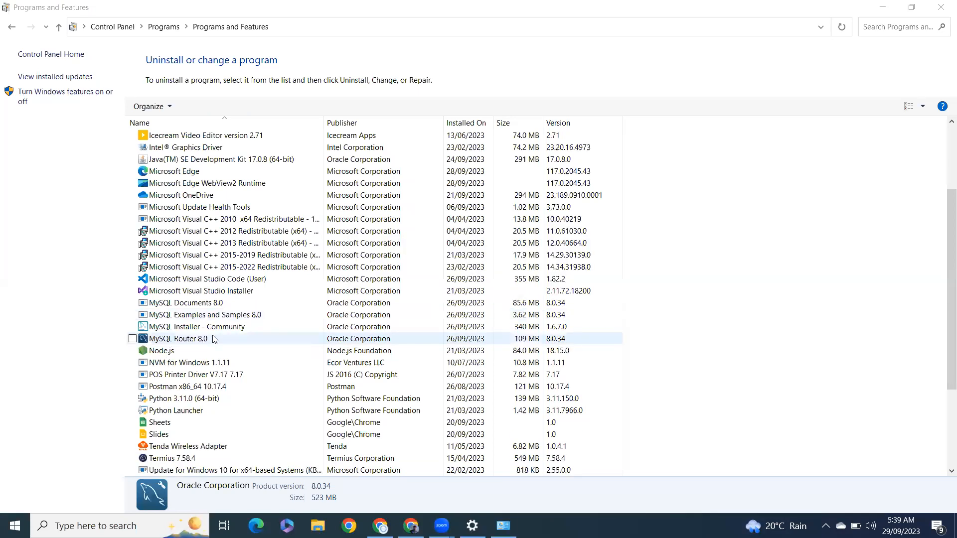
Uninstall MySQL Router 8.0 and confirm the removal.
left_click(214, 340)
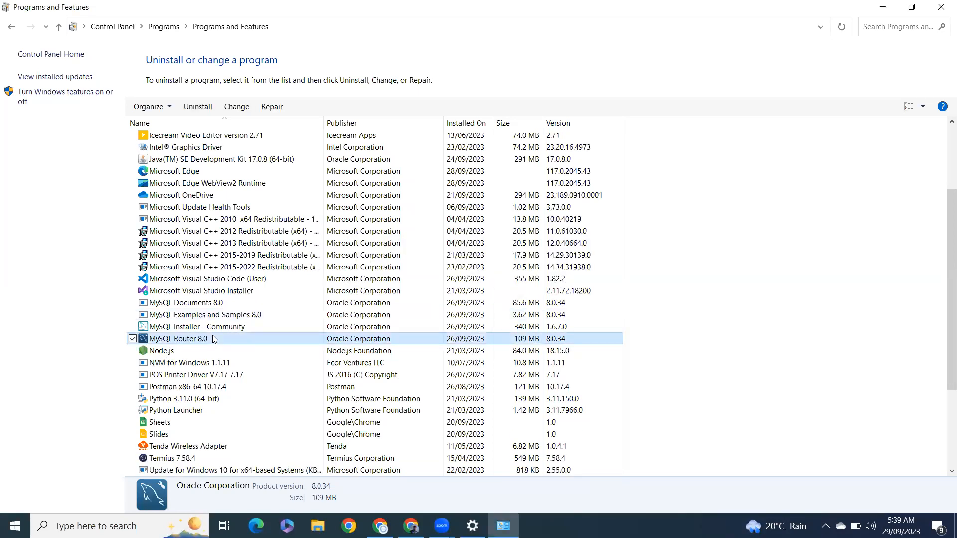
right_click(213, 338)
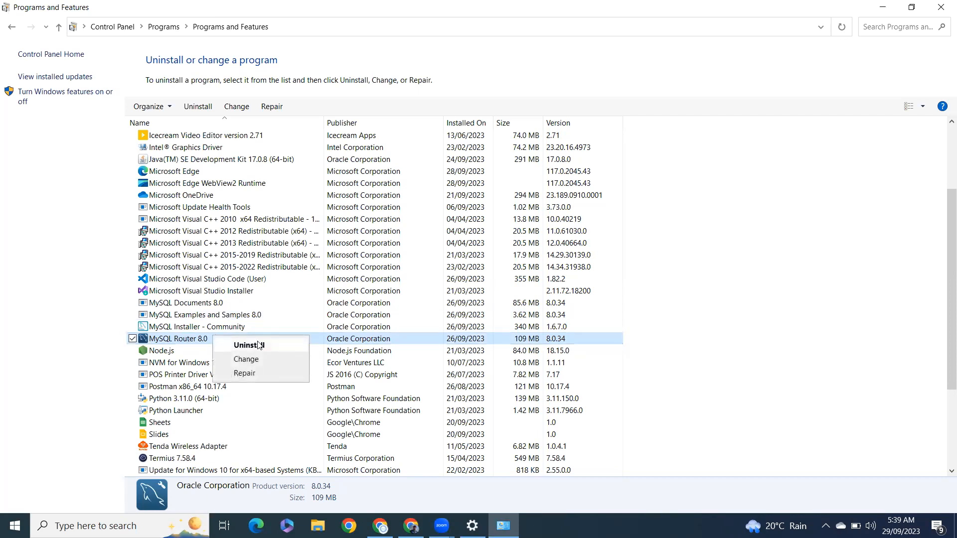
left_click(271, 349)
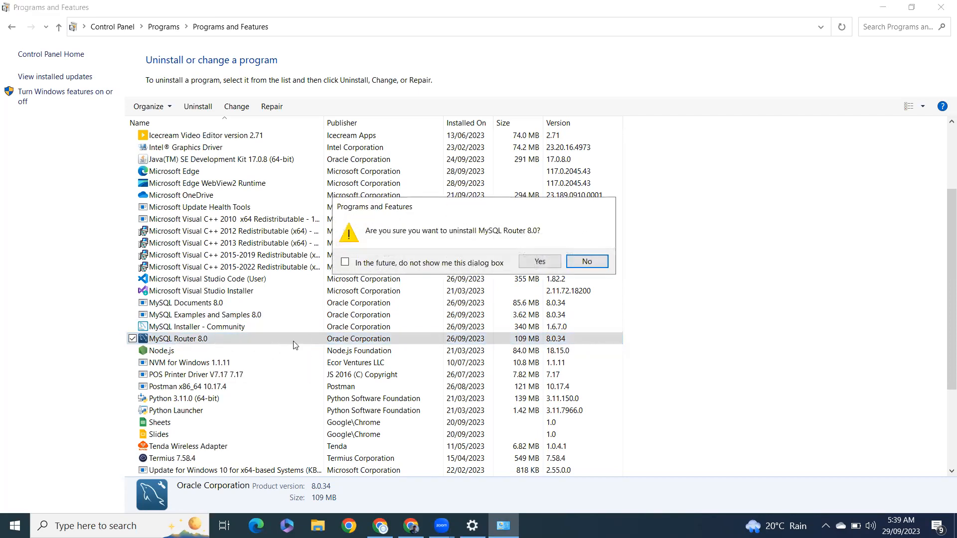
left_click(540, 262)
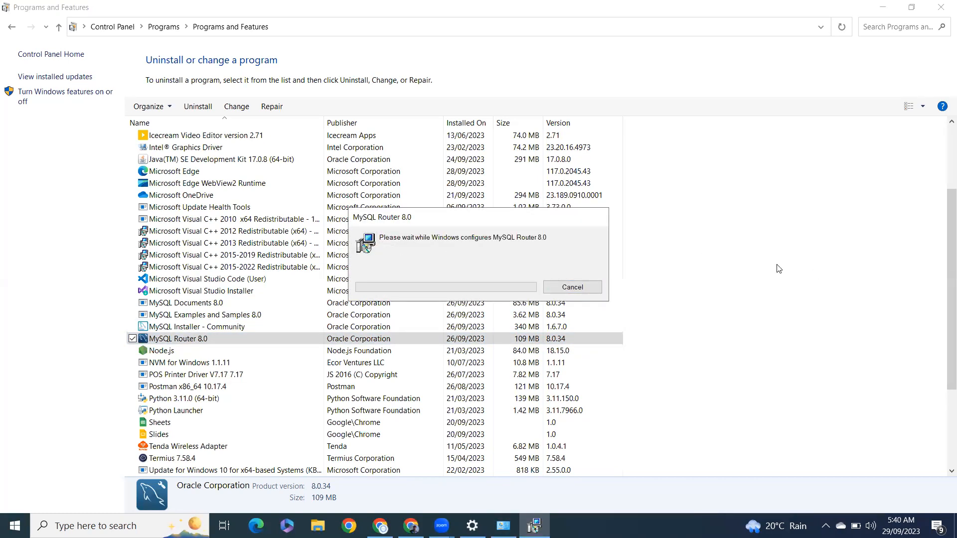
Uninstall MySQL Installer - Community and confirm the removal.
left_click(251, 330)
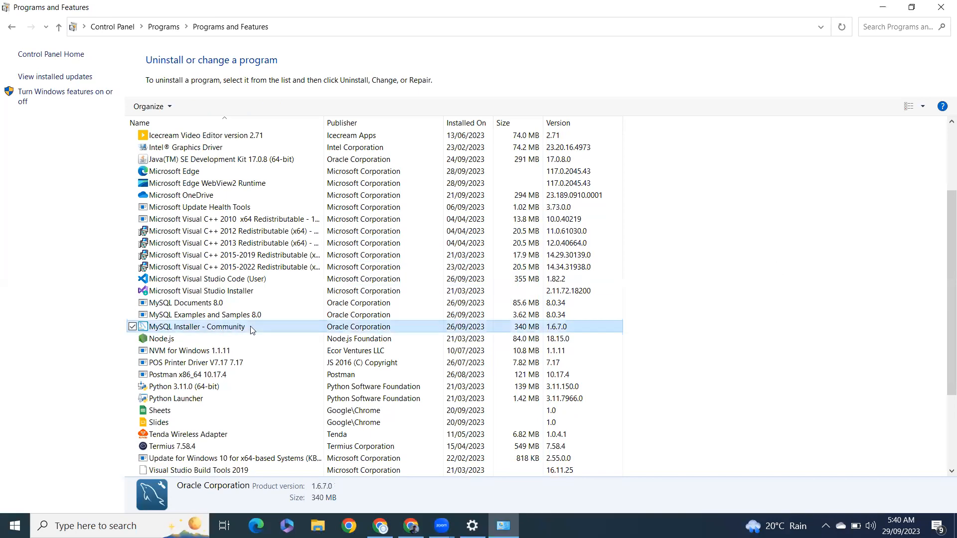
right_click(251, 329)
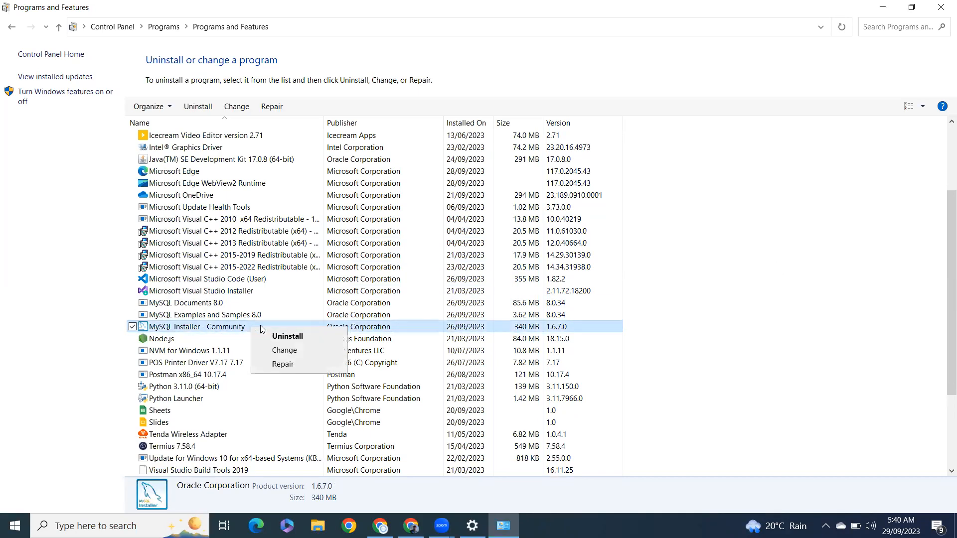
left_click(294, 336)
left_click(529, 262)
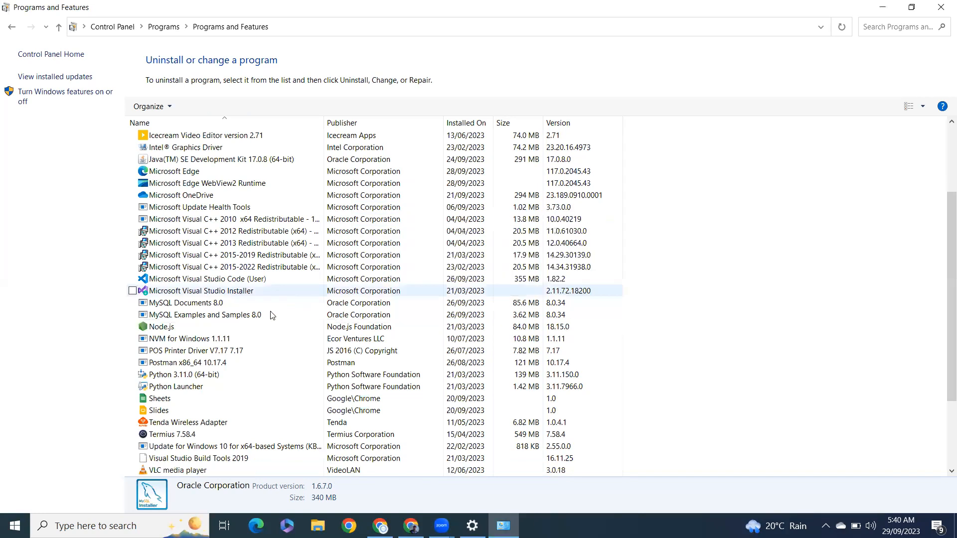
Uninstall MySQL Examples and Samples 8.0 and confirm the removal.
right_click(287, 313)
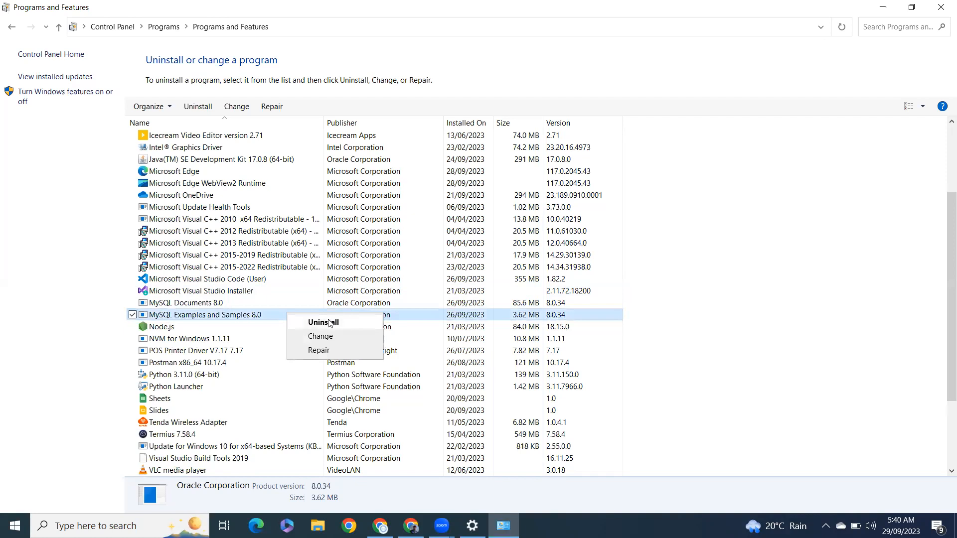
left_click(322, 318)
left_click(554, 261)
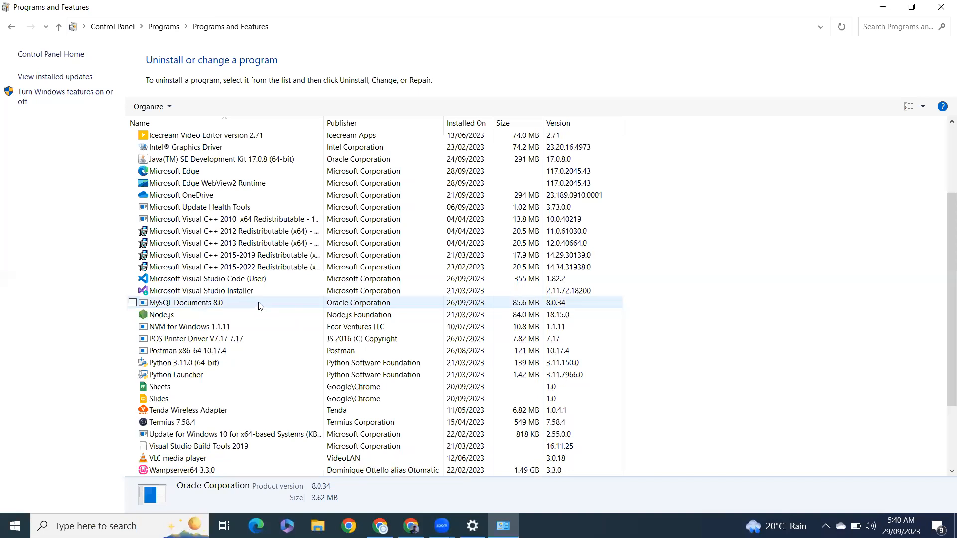
Uninstall MySQL Documents 8.0 and confirm the removal.
right_click(262, 305)
left_click(289, 312)
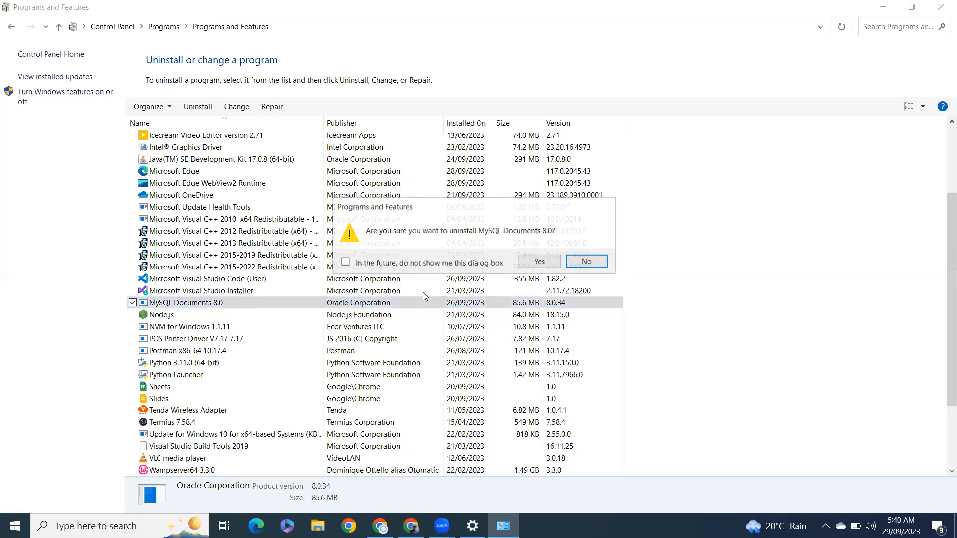
left_click(540, 262)
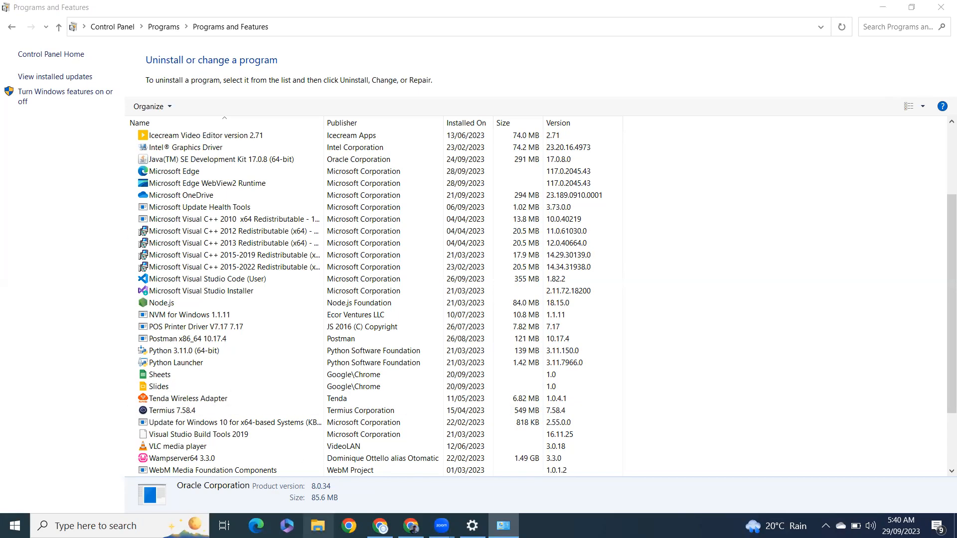
Switch to File Explorer and delete the leftover MySQL folder from Program Files on Local Disk (C:).
left_click(318, 526)
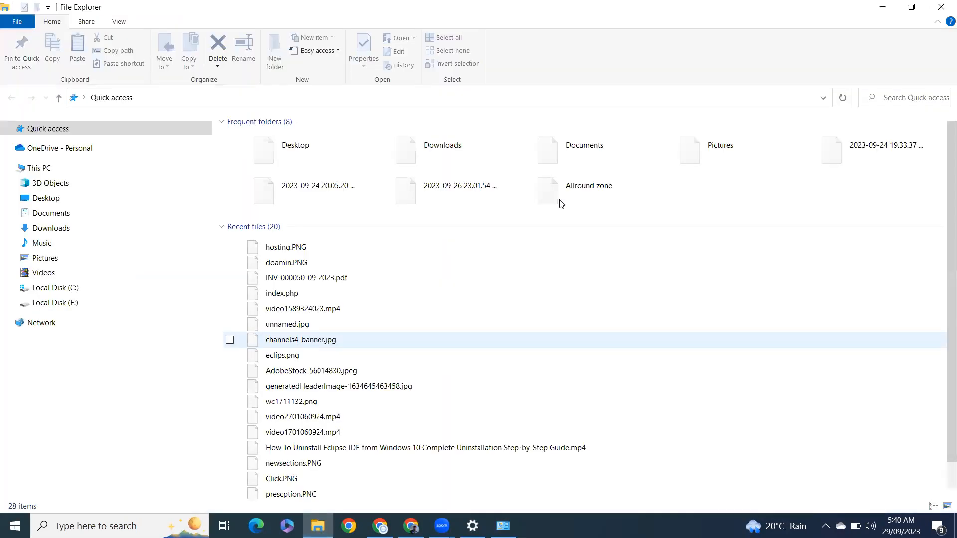
left_click(125, 290)
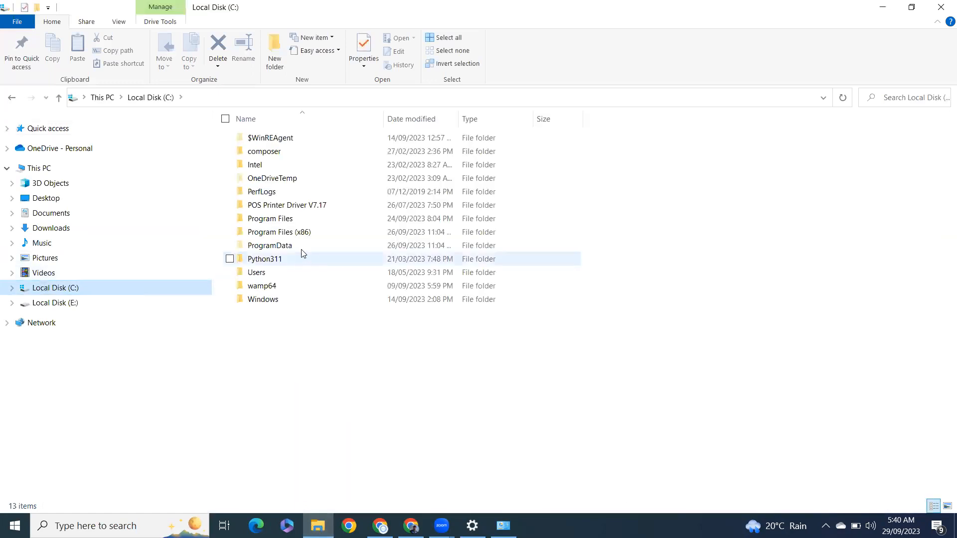
double_click(322, 219)
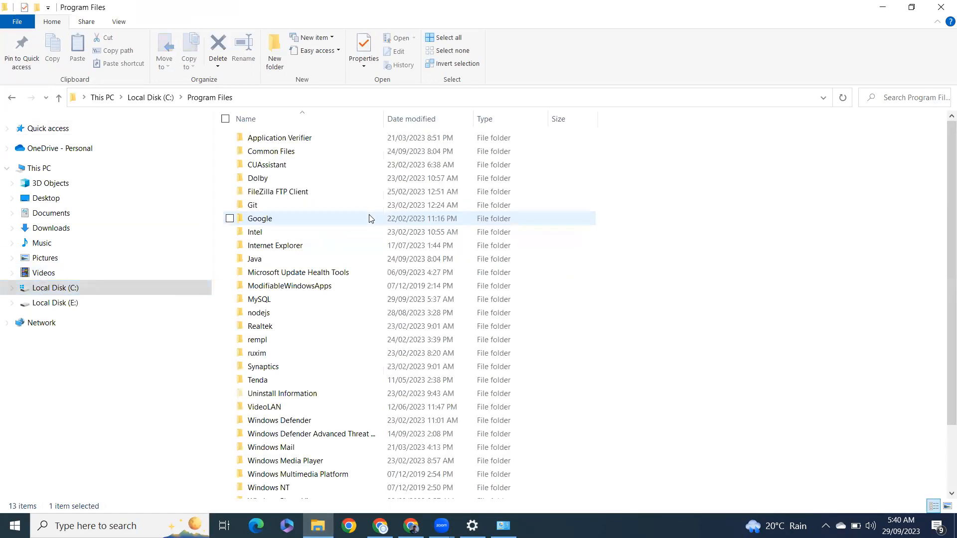
double_click(350, 222)
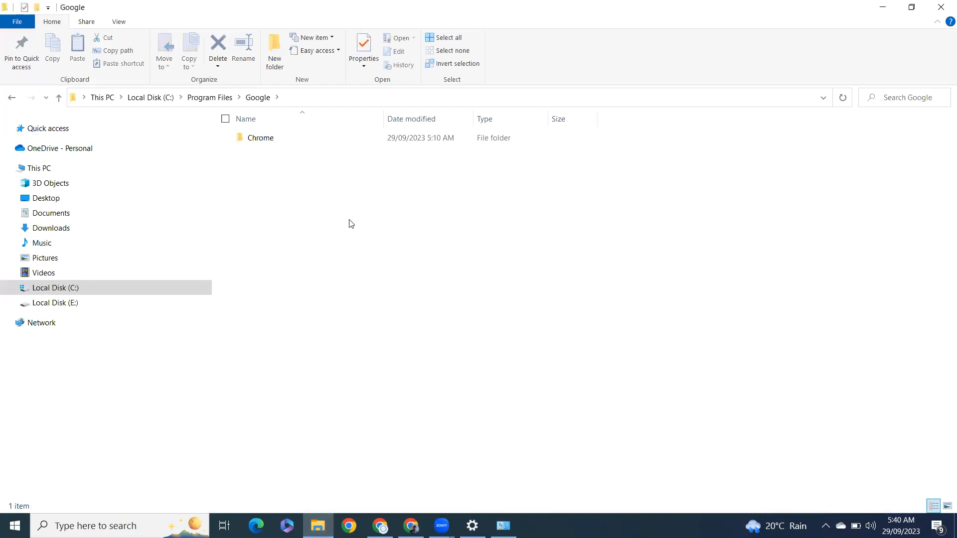
key("alt+Left")
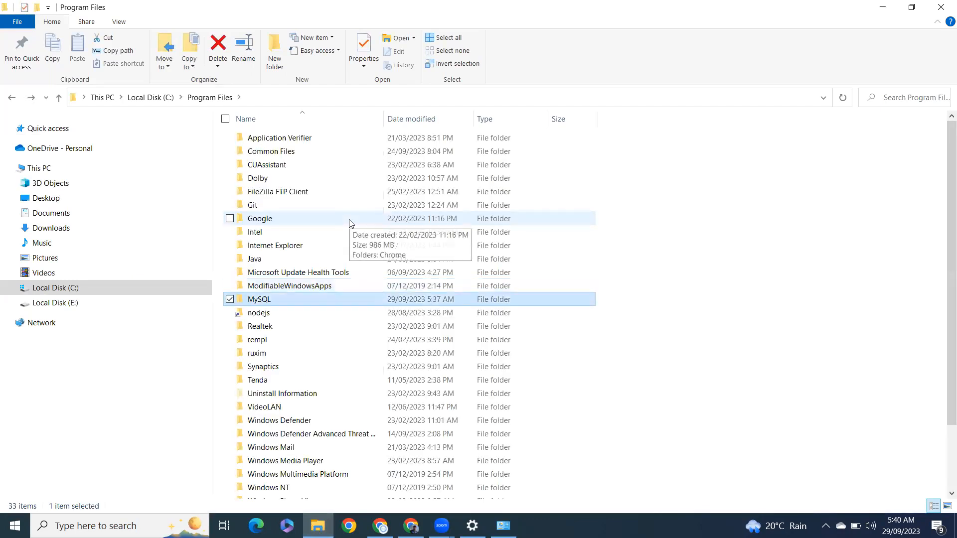
double_click(315, 299)
key("alt+Left")
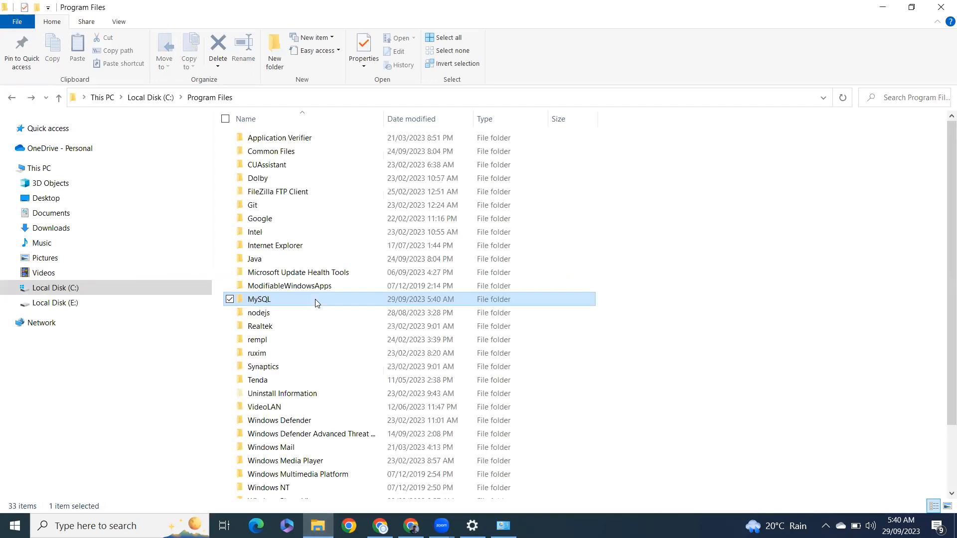
right_click(356, 298)
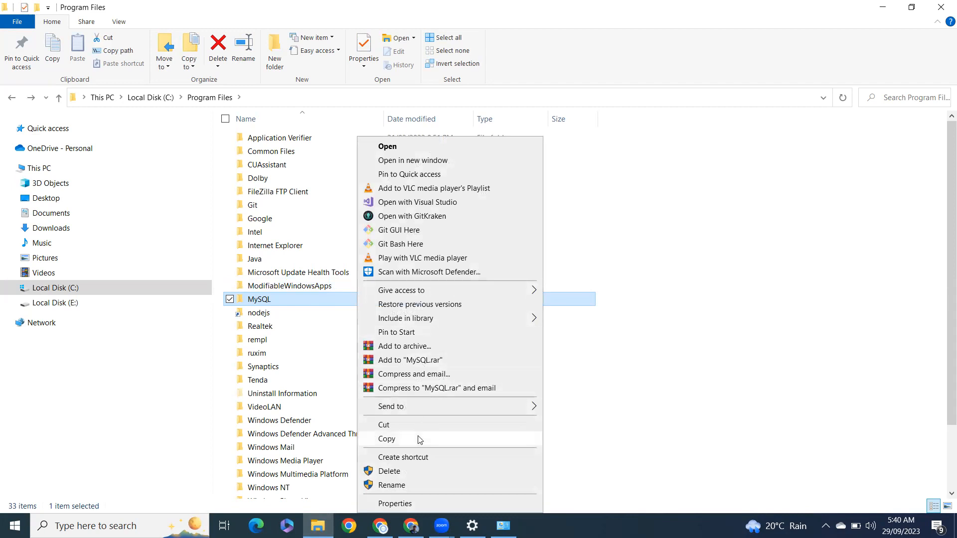
left_click(438, 471)
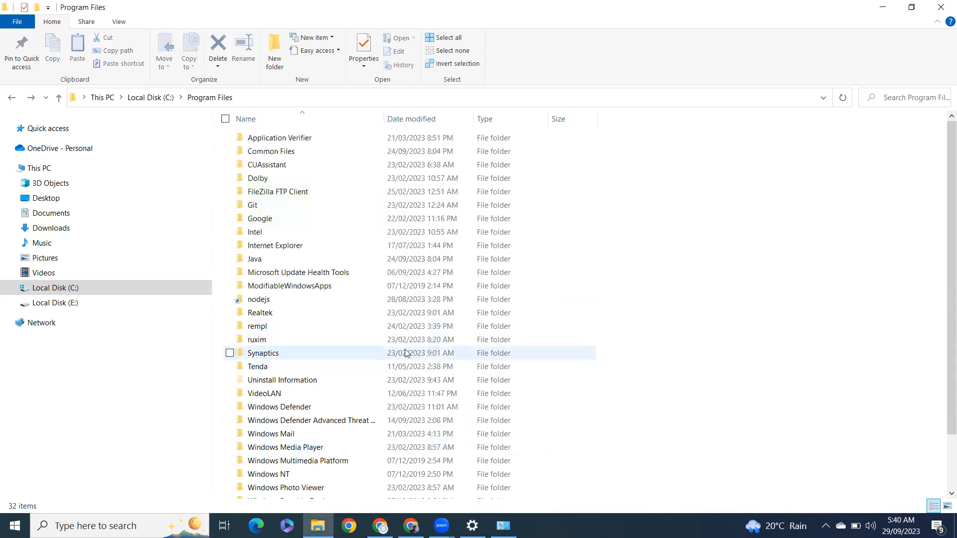
Delete the leftover MySQL folder from the ProgramData folder on Local Disk (C:).
key("alt+Up")
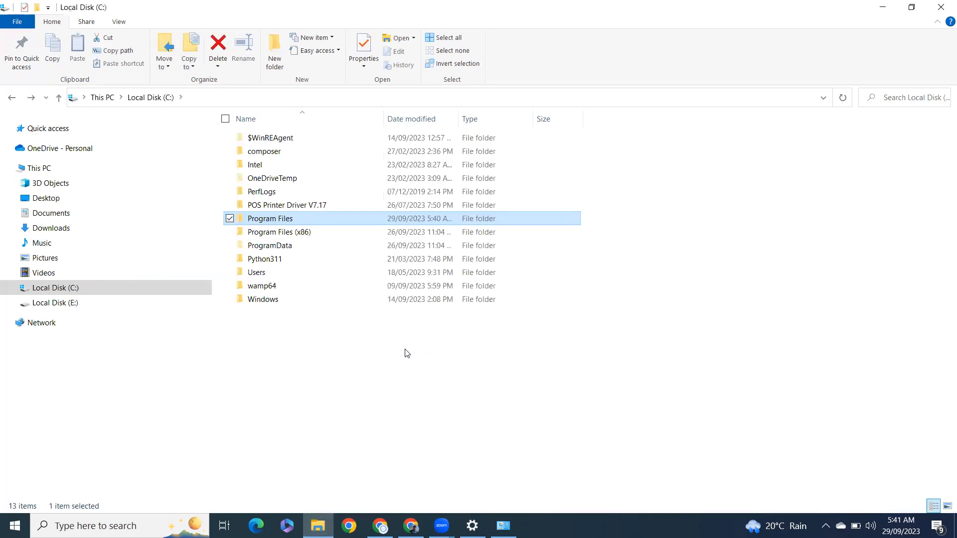
key("Down")
key("Down")
key("Return")
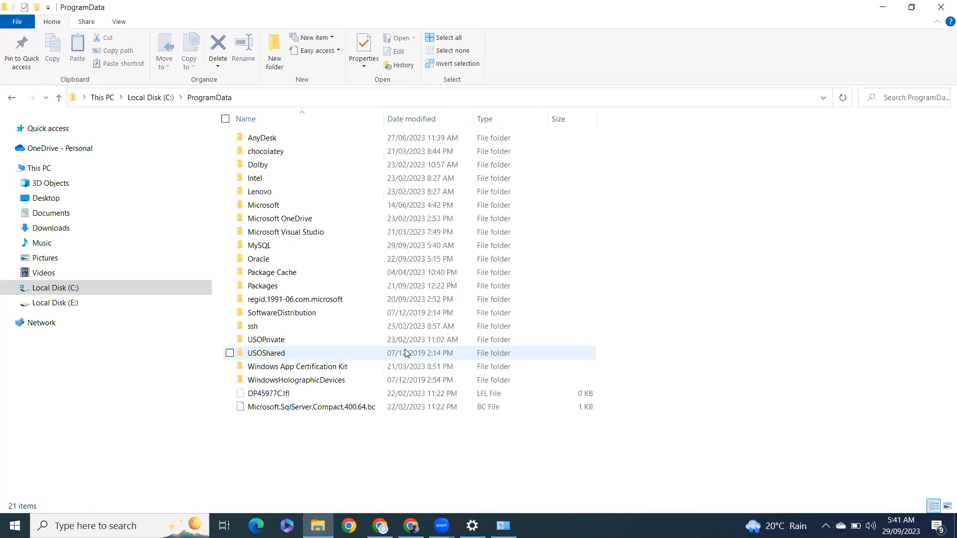
key("m")
key("m")
key("m")
key("m")
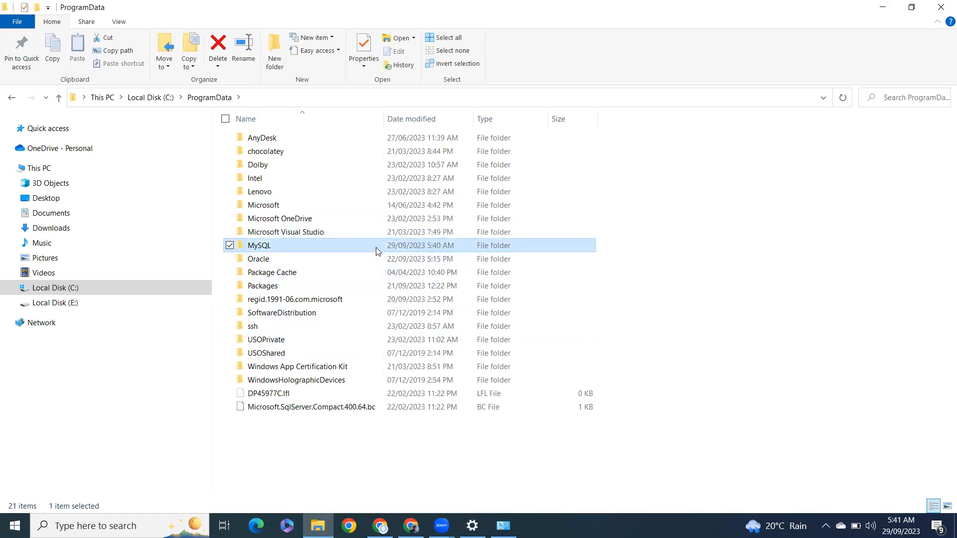
right_click(376, 247)
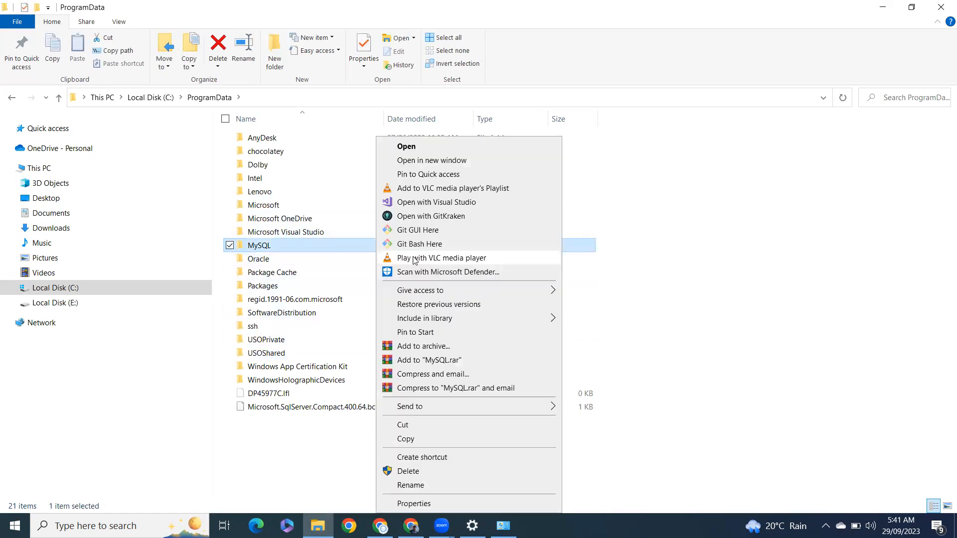
left_click(431, 475)
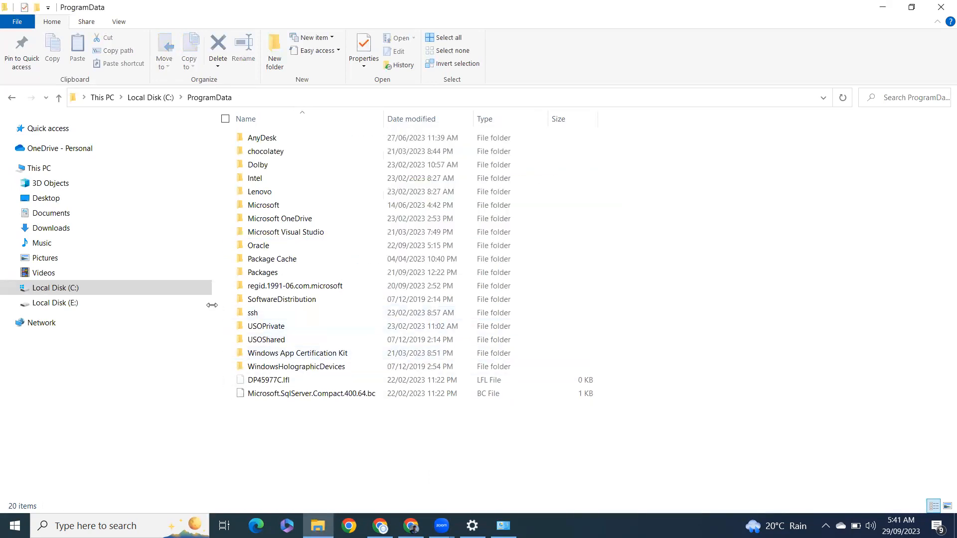
Open the user's own profile folder inside Users on Local Disk (C:).
left_click(170, 289)
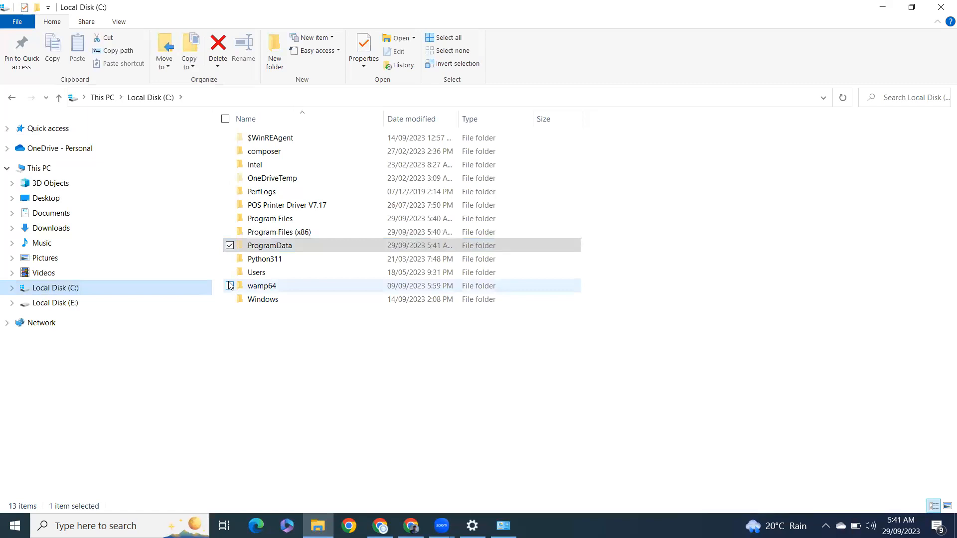
double_click(273, 280)
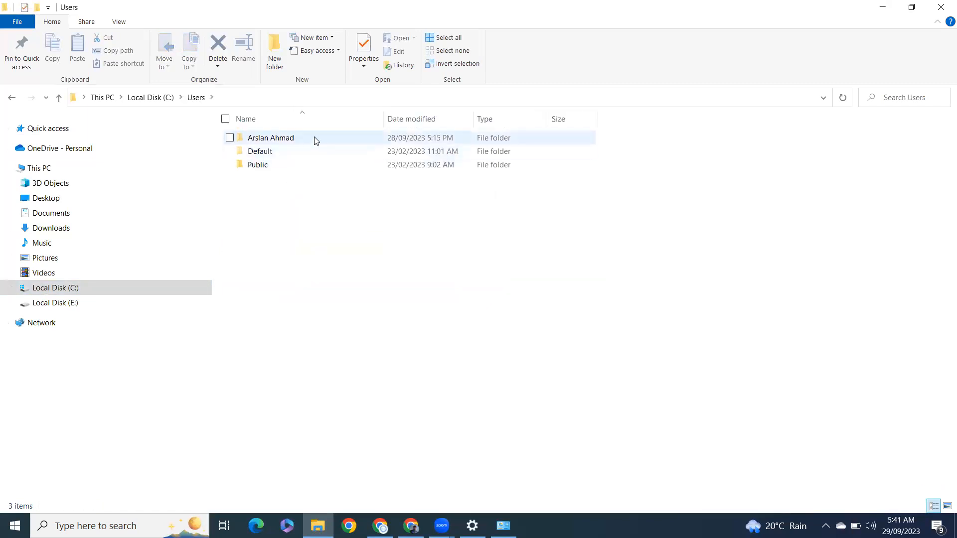
double_click(315, 139)
Check the entries beginning with M in the user's profile folder for a leftover MySQL folder.
left_click(309, 217)
key("m")
key("m")
key("m")
key("m")
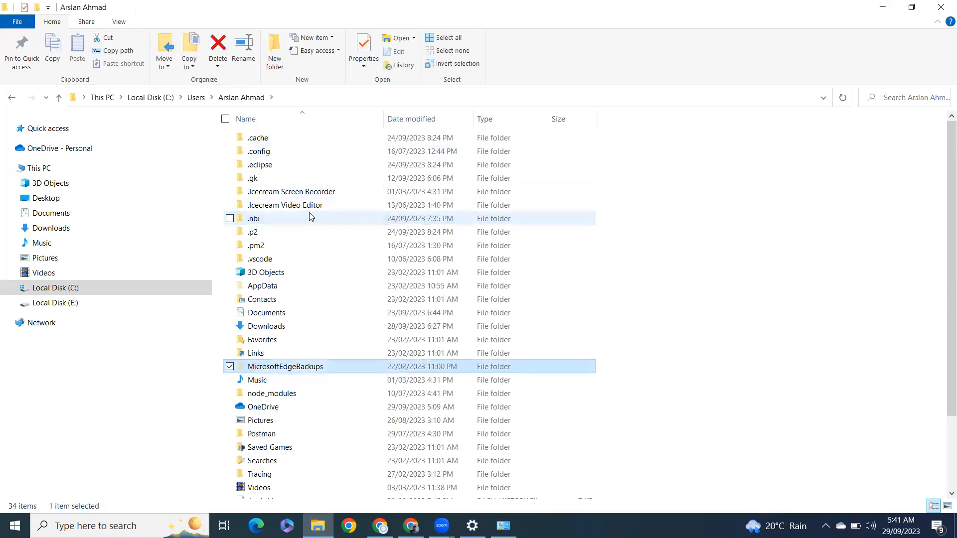
key("m")
key("m")
key("m")
key("m")
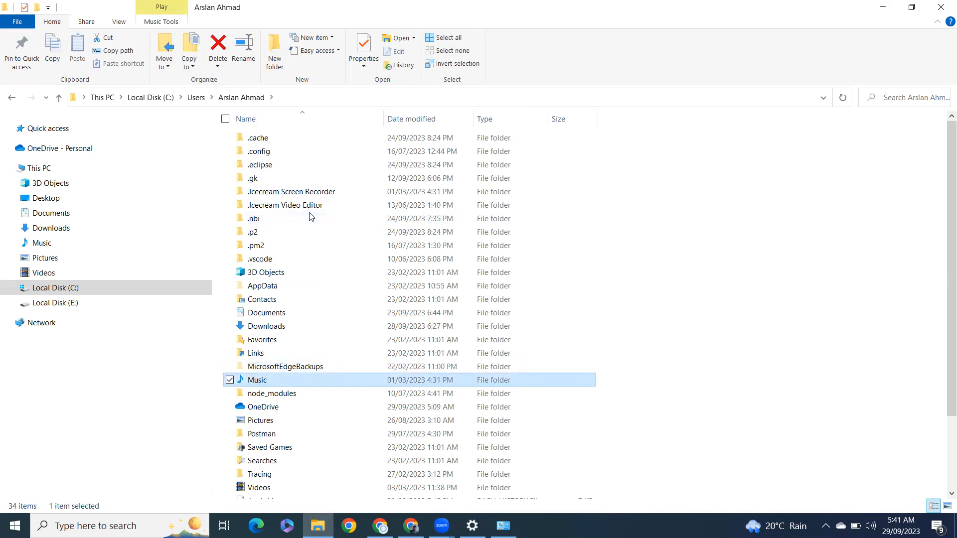
Delete the leftover MySQL folder from AppData\Roaming in the user's profile folder.
key("a")
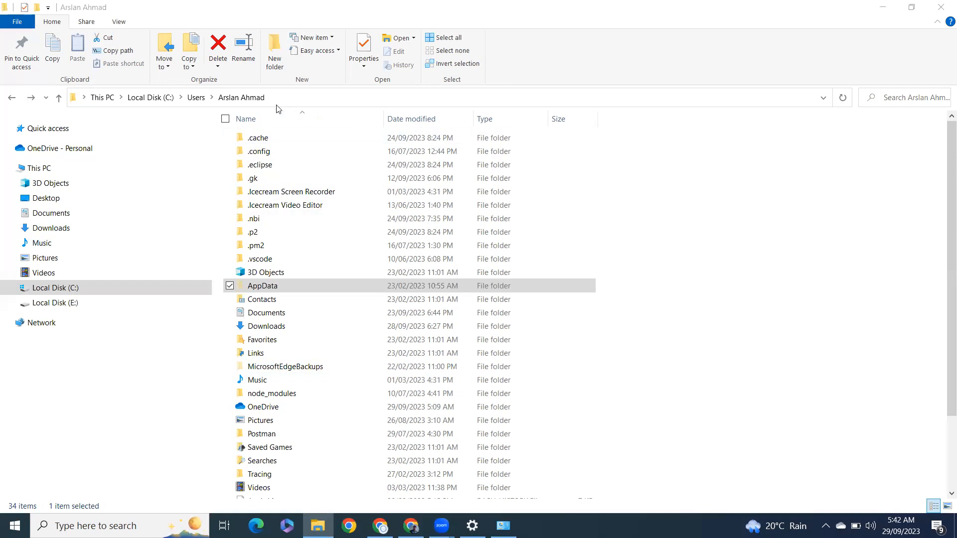
double_click(307, 284)
double_click(295, 165)
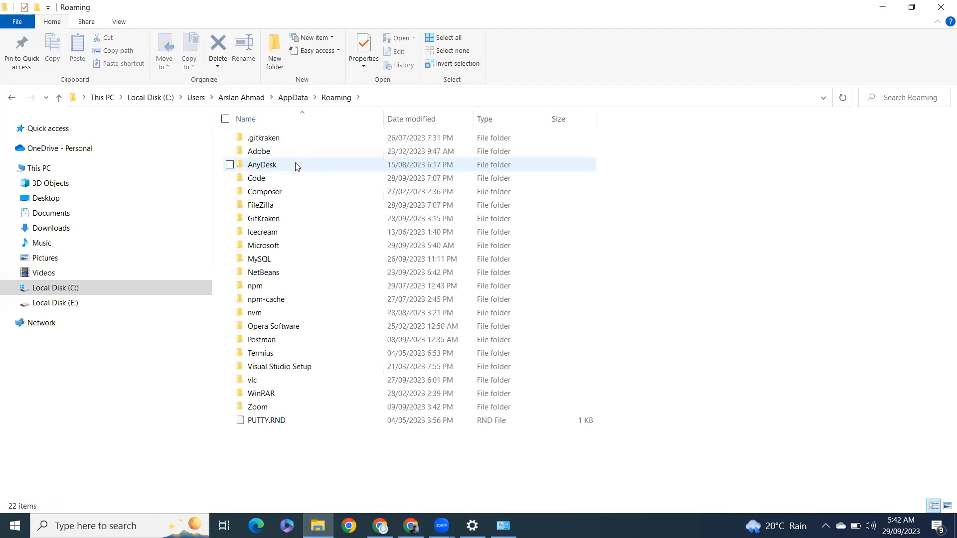
key("m")
key("y")
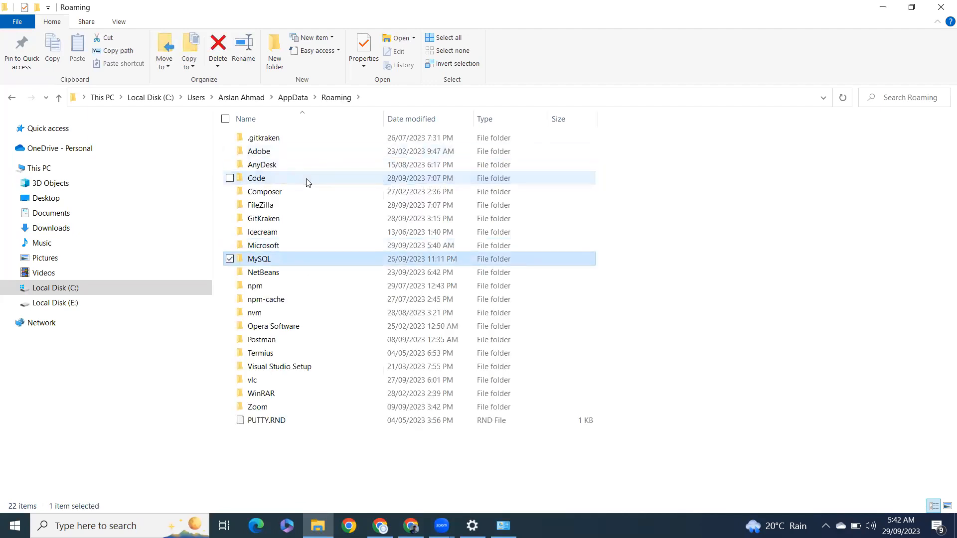
right_click(309, 258)
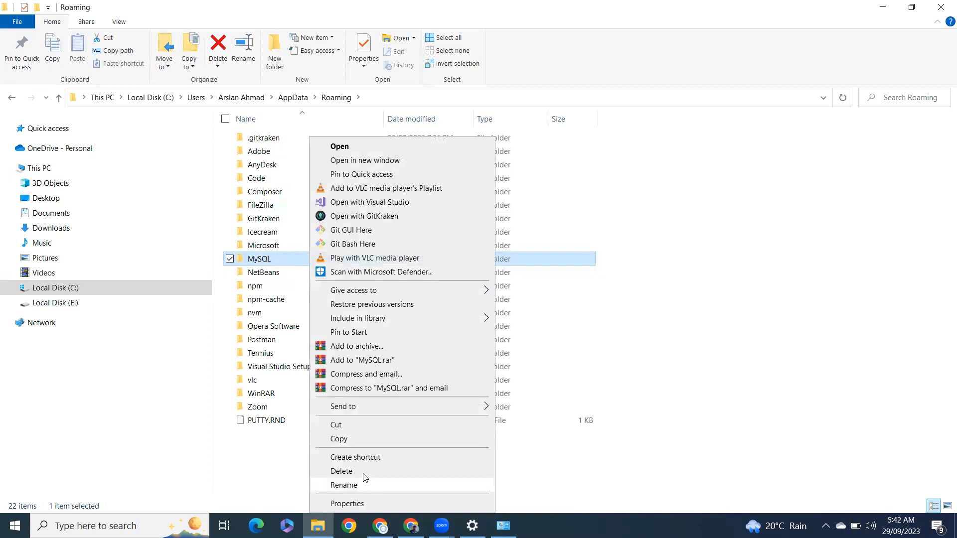
left_click(364, 472)
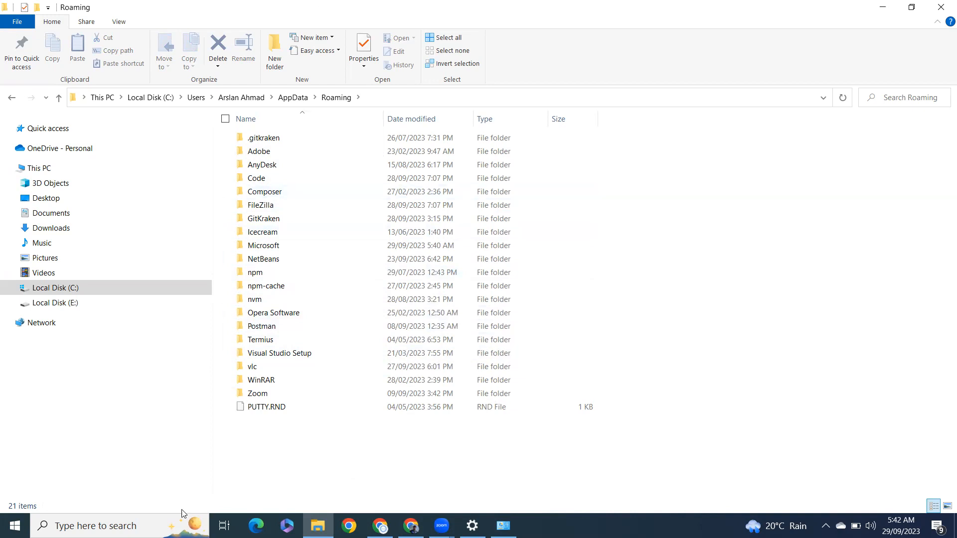
Search Windows for "mysql" and limit the results to apps.
left_click(100, 526)
type("m")
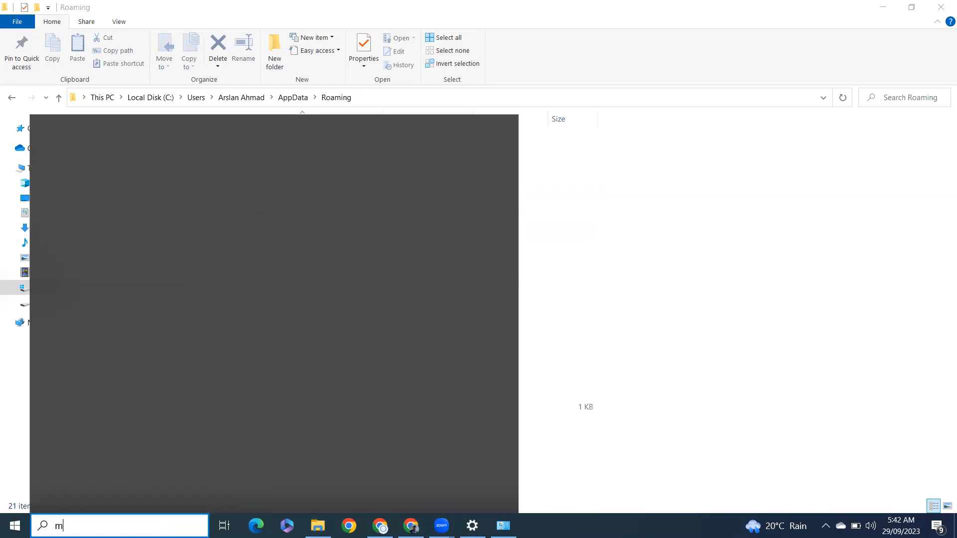
type("ys")
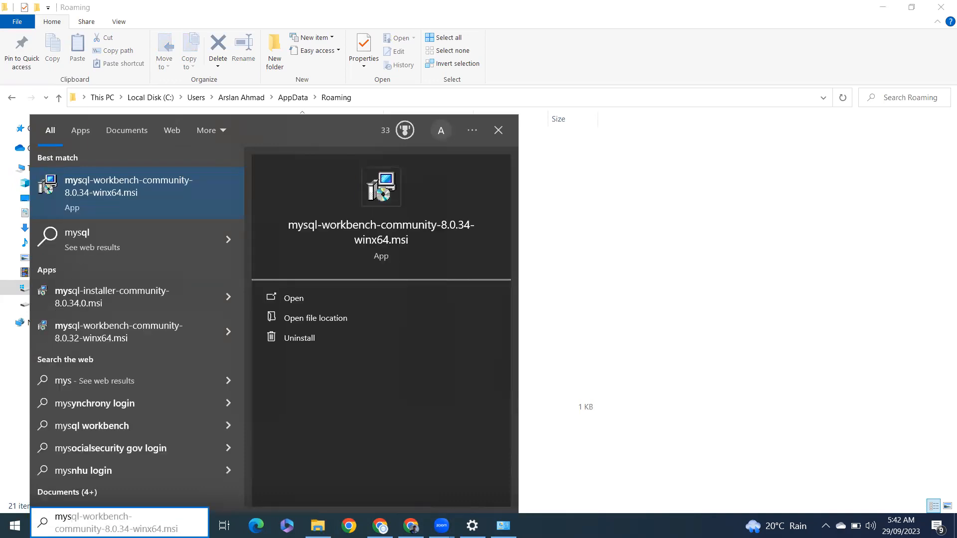
type("1l")
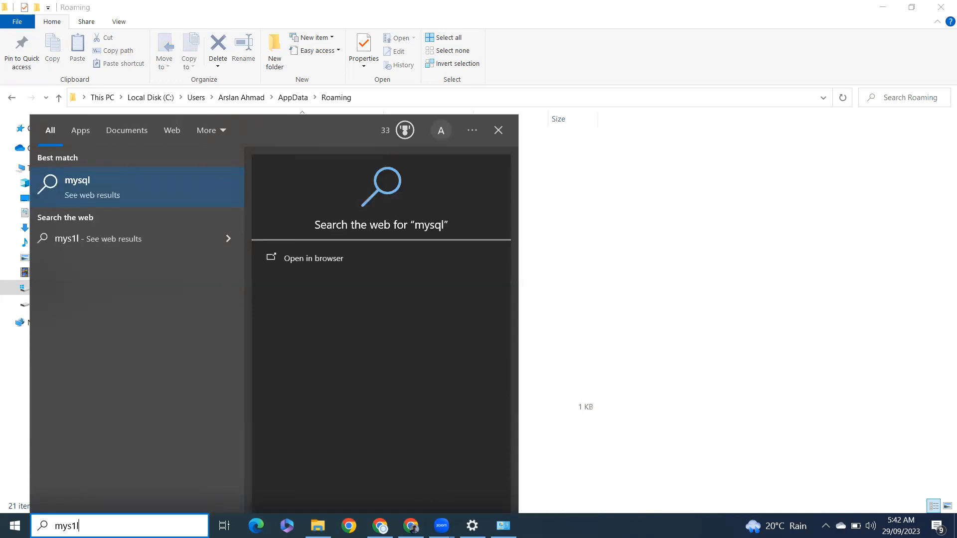
key("BackSpace")
key("BackSpace")
type("ql")
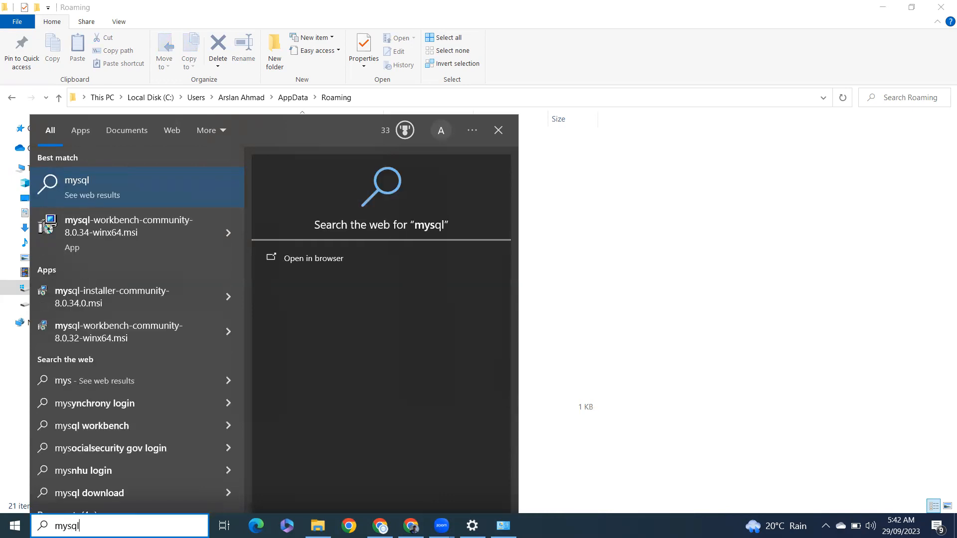
left_click(80, 130)
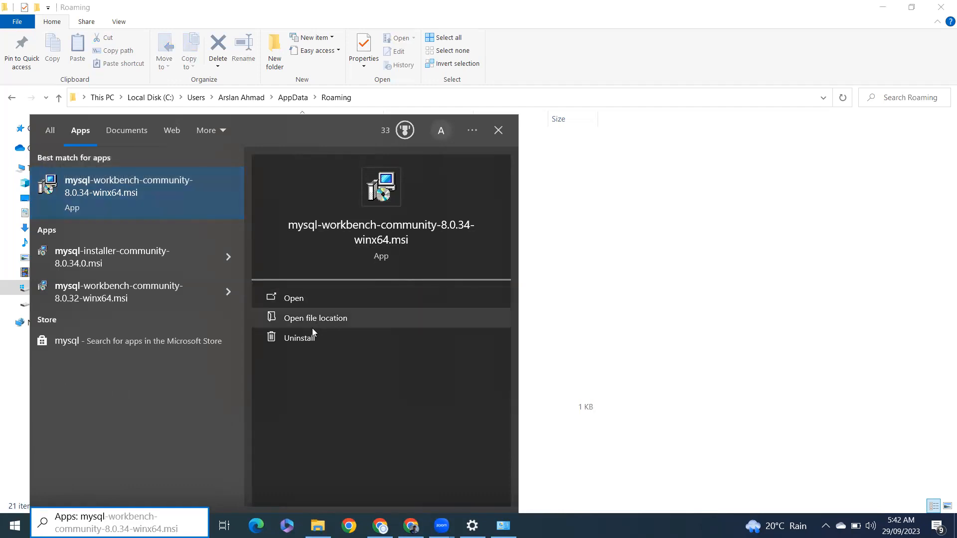
Try to uninstall mysql-workbench-community-8.0.34-winx64.msi from the search results, and dismiss the Windows Installer dialogs.
left_click(301, 344)
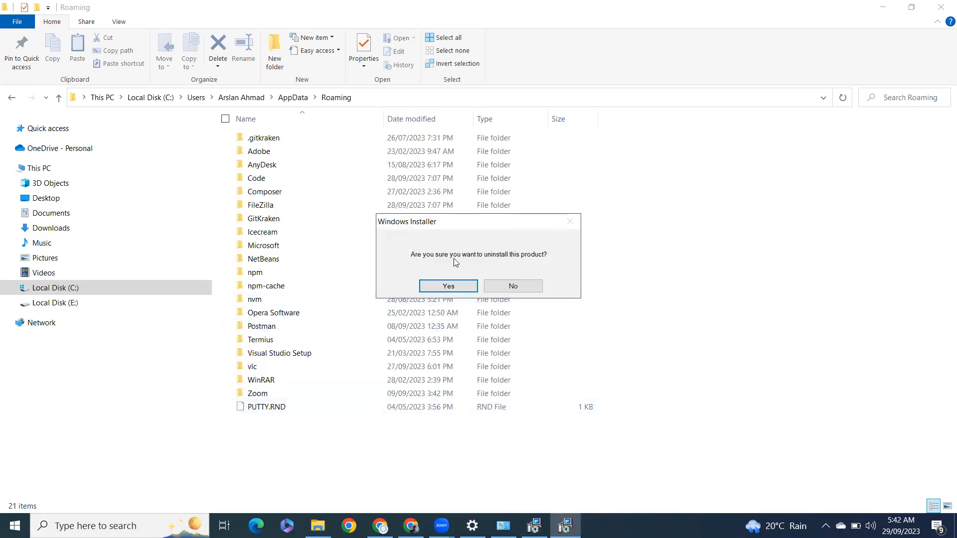
left_click(453, 285)
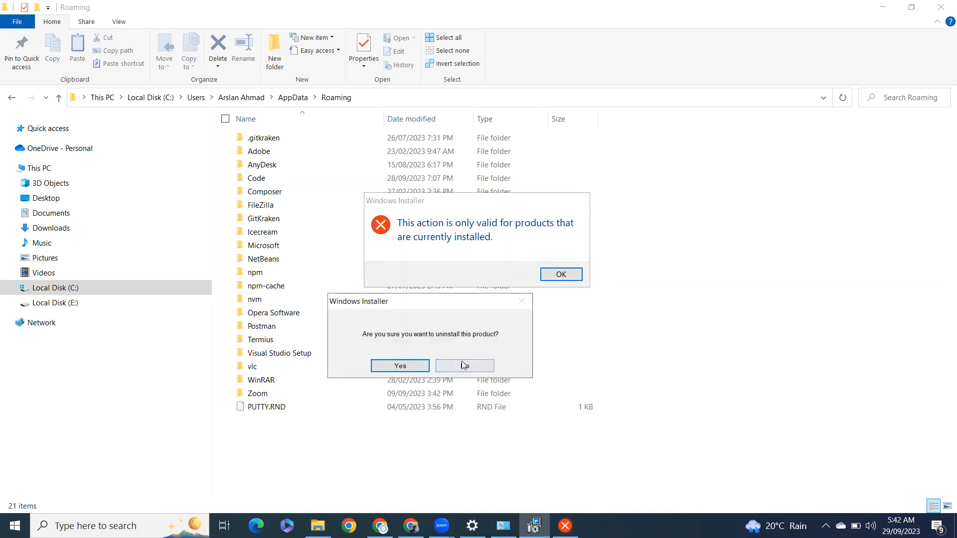
left_click(464, 367)
left_click(560, 275)
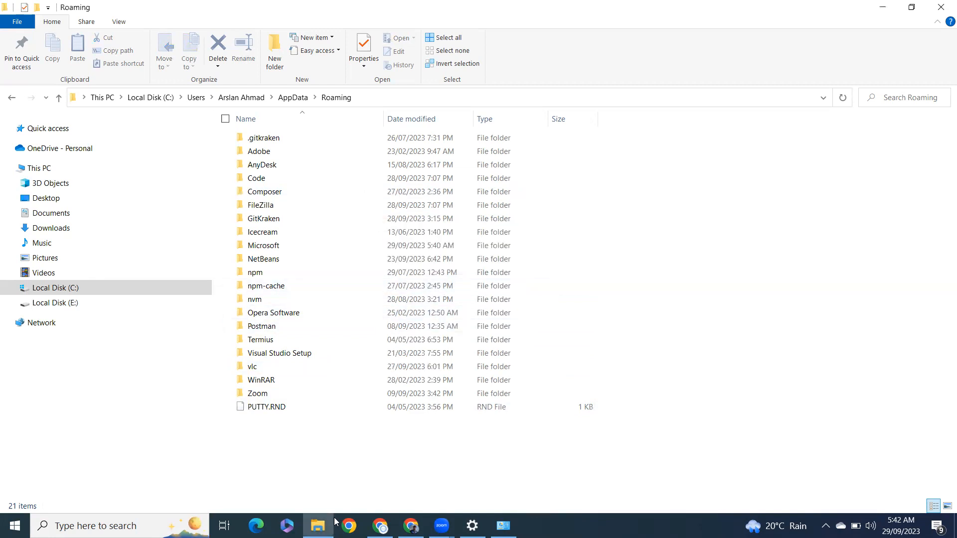